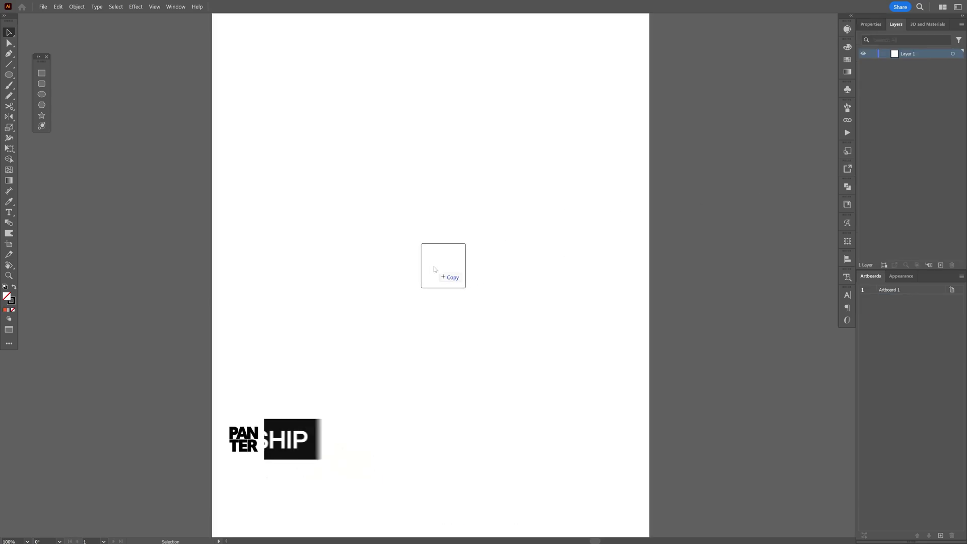
# Step: Place the scanned character sketch on the artboard and lower its opacity to 39%
pyautogui.click(440, 272)
pyautogui.moveTo(562, 266)
pyautogui.mouseDown()
pyautogui.moveTo(631, 267)
pyautogui.moveTo(614, 266)
pyautogui.mouseUp()
pyautogui.click(871, 25)
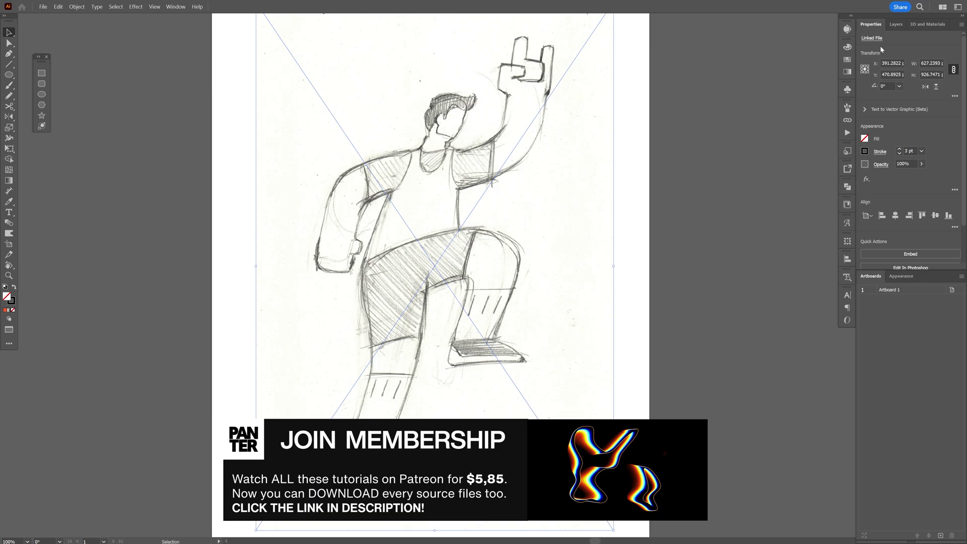
pyautogui.click(921, 164)
pyautogui.moveTo(921, 174); pyautogui.dragTo(902, 175)
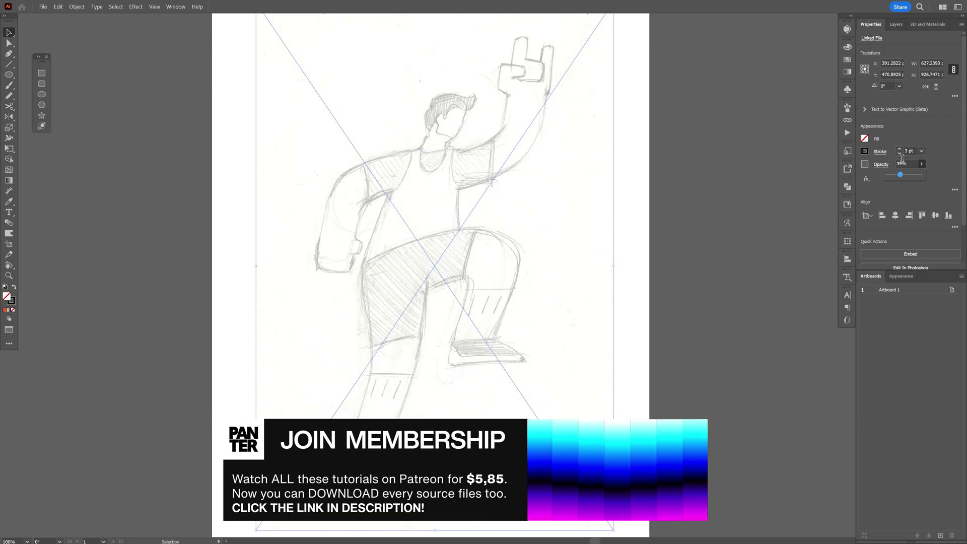
# Step: Lock Layer 1 with the sketch and create a new layer above it
pyautogui.click(896, 24)
pyautogui.click(873, 53)
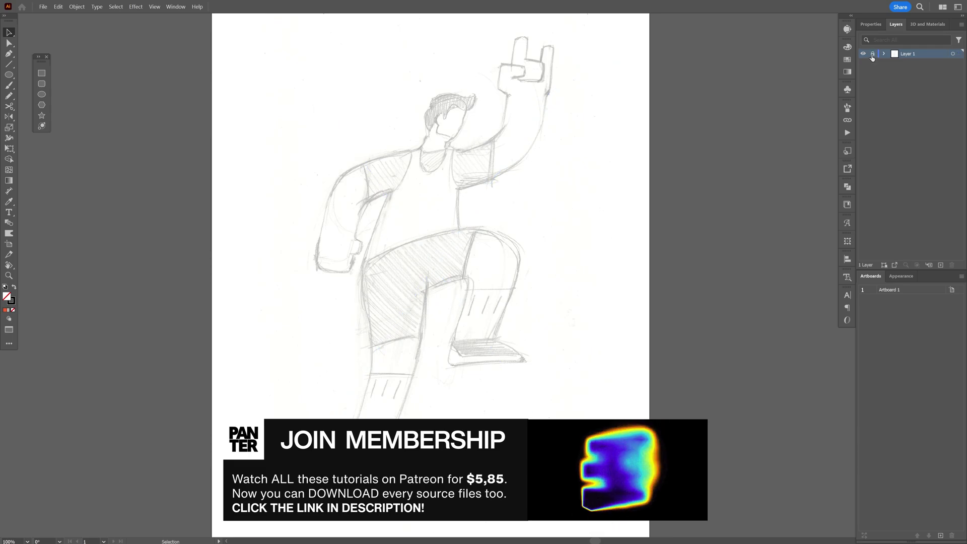
pyautogui.click(941, 265)
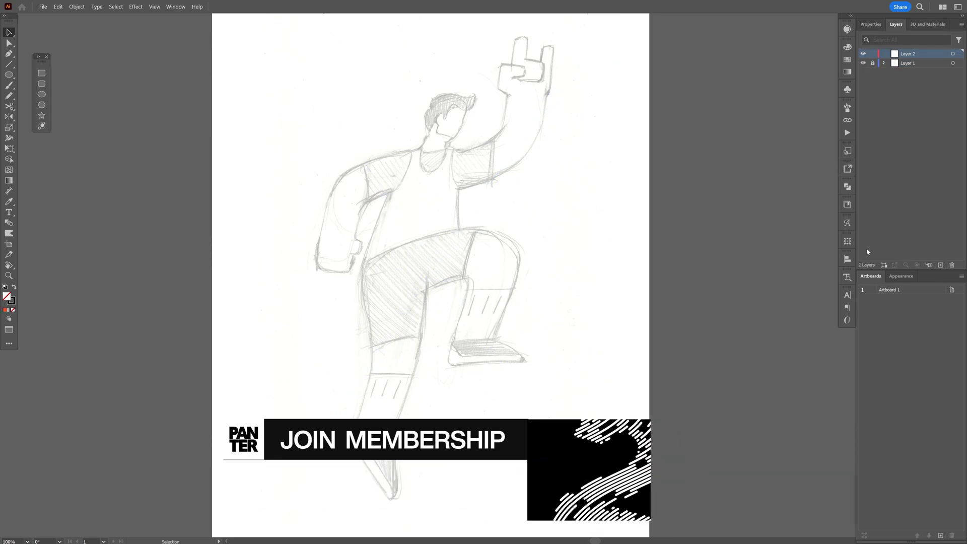
pyautogui.hscroll(-1, 554, 267)
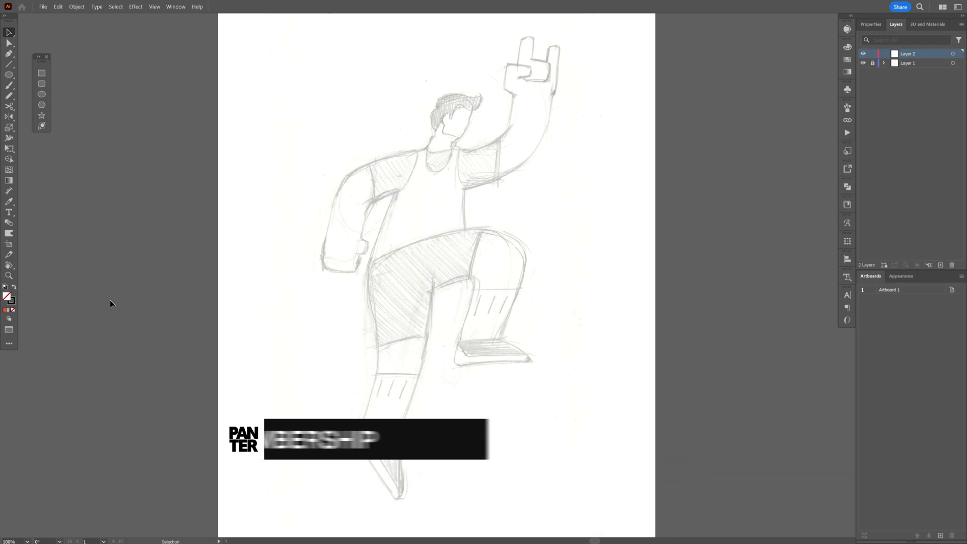
# Step: Make the stroke active and accept the Pencil tool options with Smooth fidelity and selected-path editing within 20 pixels
pyautogui.click(14, 303)
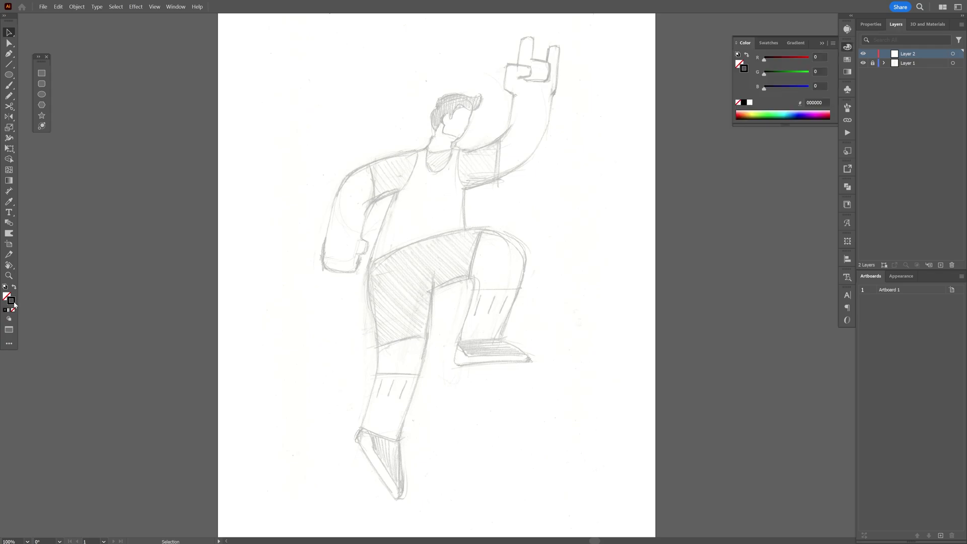
pyautogui.doubleClick(11, 100)
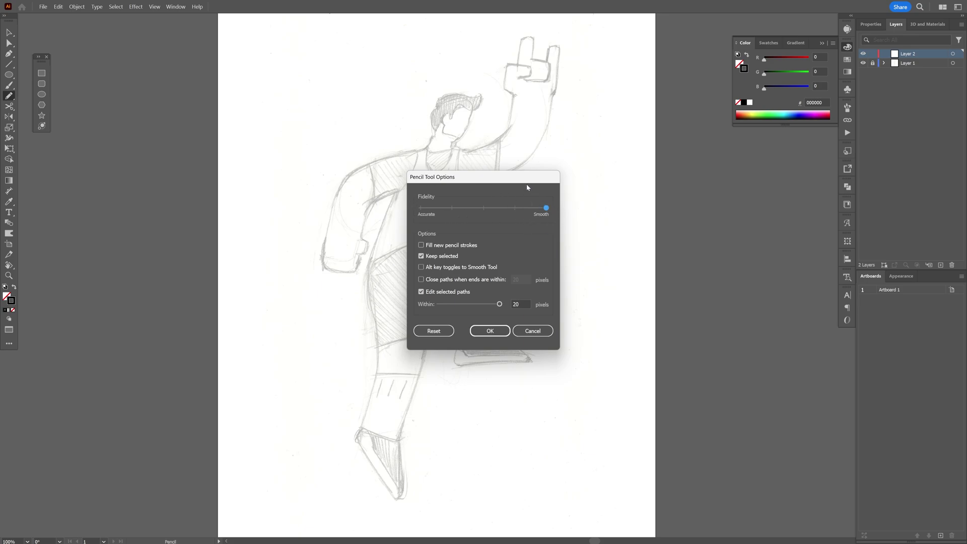
pyautogui.moveTo(527, 187); pyautogui.dragTo(614, 196)
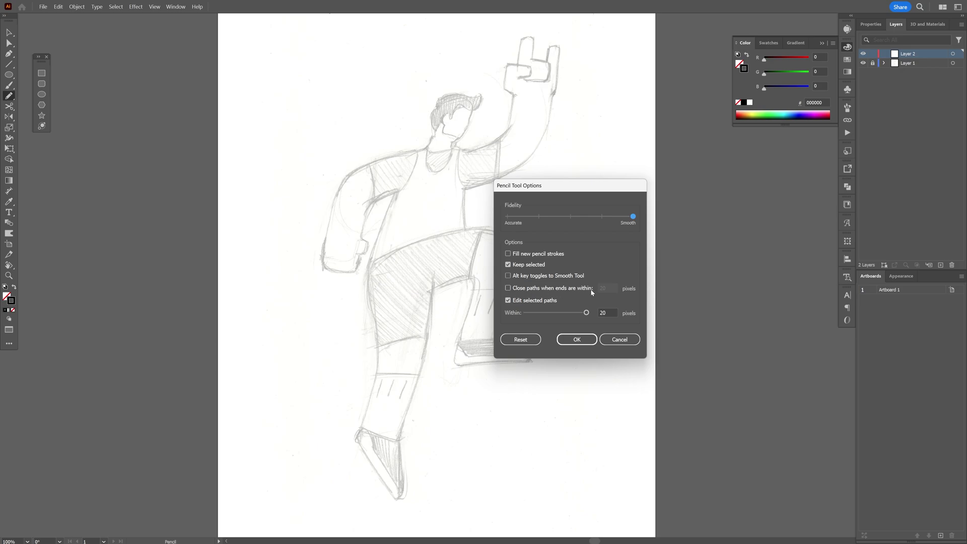
pyautogui.click(604, 312)
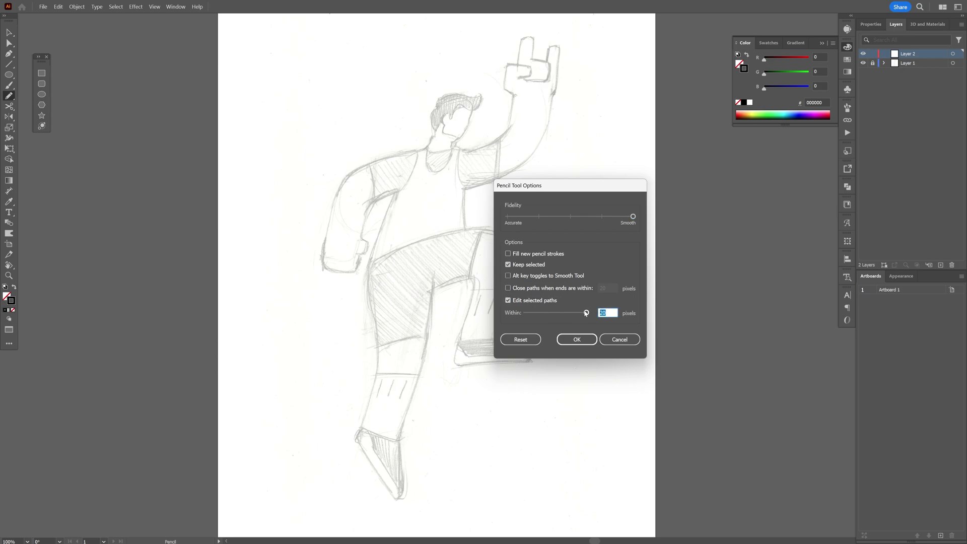
pyautogui.click(578, 340)
# Step: Trace the inner contour of the raised arm with the Pencil tool, from the neck up to the wrist
pyautogui.scroll(2, 534, 95)
pyautogui.moveTo(531, 128); pyautogui.dragTo(541, 184)
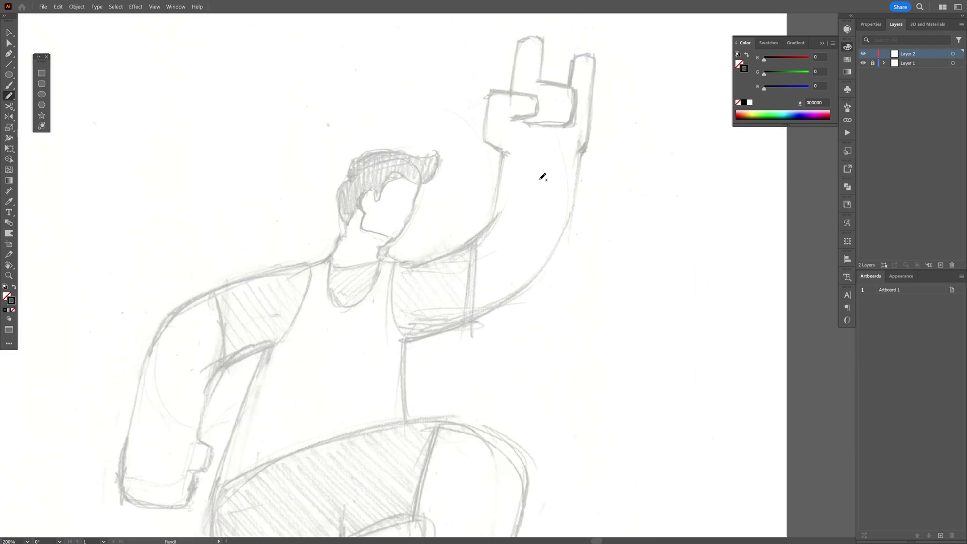
pyautogui.scroll(2, 326, 327)
pyautogui.moveTo(326, 327)
pyautogui.mouseDown()
pyautogui.moveTo(397, 319)
pyautogui.moveTo(451, 288)
pyautogui.moveTo(485, 240)
pyautogui.moveTo(499, 167)
pyautogui.mouseUp()
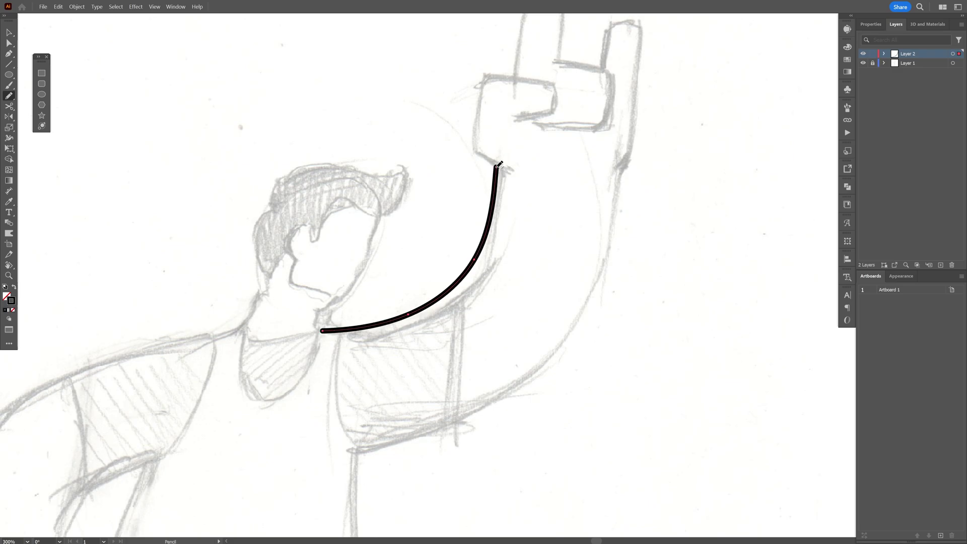
pyautogui.scroll(-2, 499, 214)
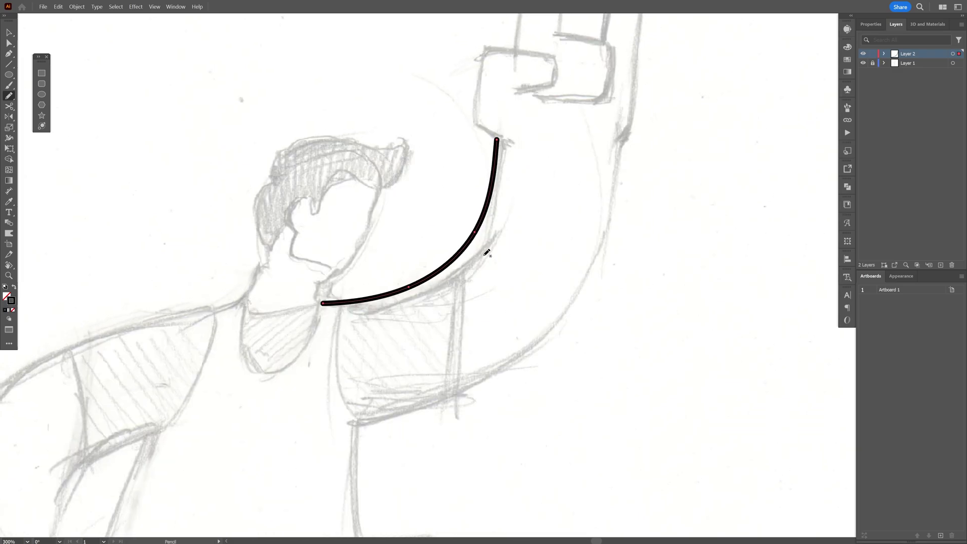
pyautogui.scroll(-2, 488, 252)
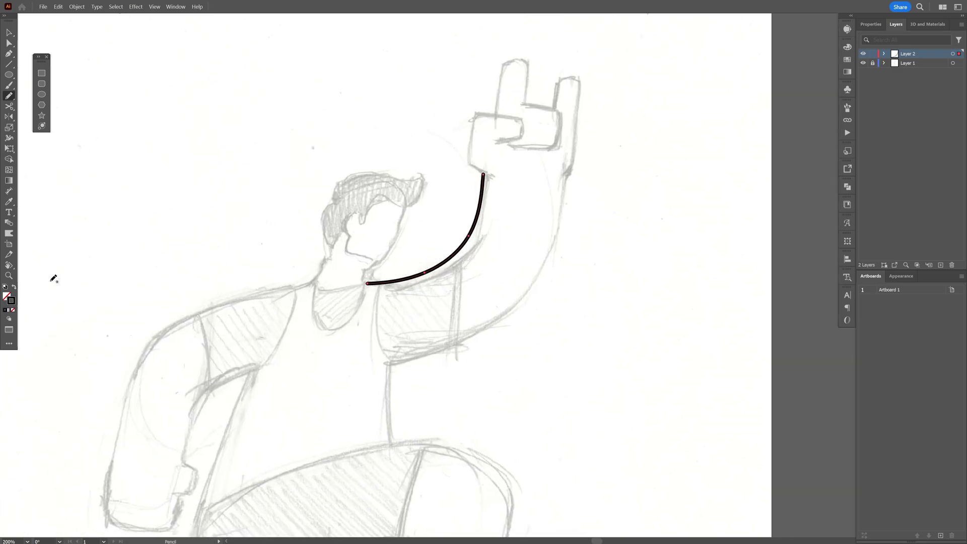
# Step: Trace the outer contour of the raised arm from the armpit to the wrist, rotating the canvas for the stroke
pyautogui.moveTo(8, 265); pyautogui.dragTo(72, 279)
pyautogui.moveTo(337, 195); pyautogui.dragTo(518, 278)
pyautogui.moveTo(485, 121); pyautogui.dragTo(585, 138)
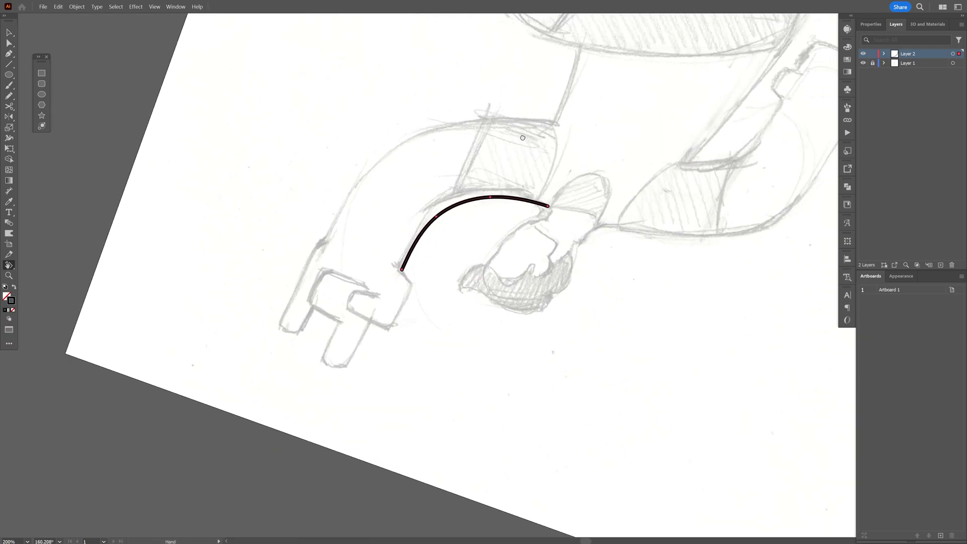
pyautogui.moveTo(467, 129); pyautogui.dragTo(428, 131)
pyautogui.press('n')
pyautogui.moveTo(518, 124)
pyautogui.mouseDown()
pyautogui.moveTo(390, 134)
pyautogui.moveTo(341, 162)
pyautogui.mouseUp()
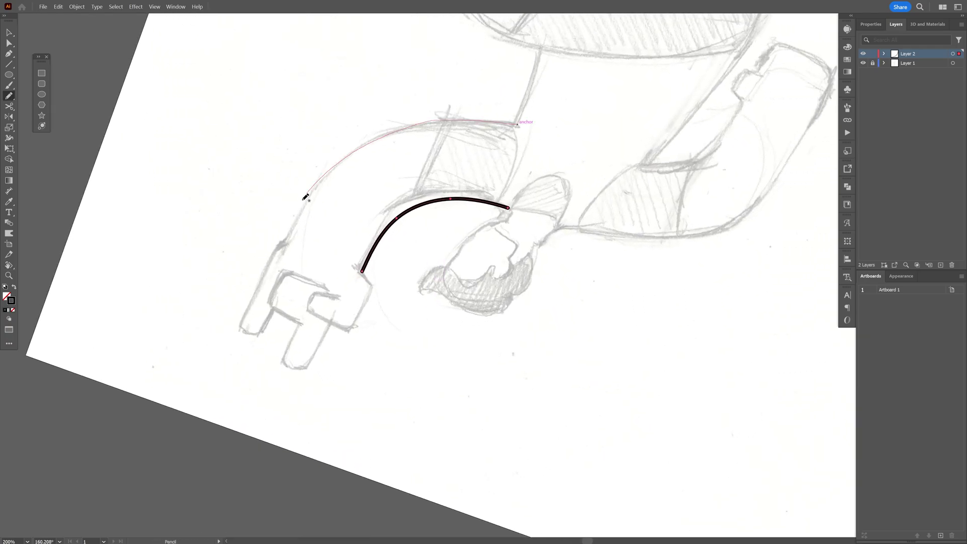
pyautogui.moveTo(305, 197); pyautogui.dragTo(274, 250)
pyautogui.hotkey('shift', 'h')
pyautogui.moveTo(531, 174)
pyautogui.mouseDown()
pyautogui.moveTo(464, 376)
pyautogui.moveTo(499, 378)
pyautogui.moveTo(454, 380)
pyautogui.moveTo(514, 385)
pyautogui.moveTo(464, 383)
pyautogui.mouseUp()
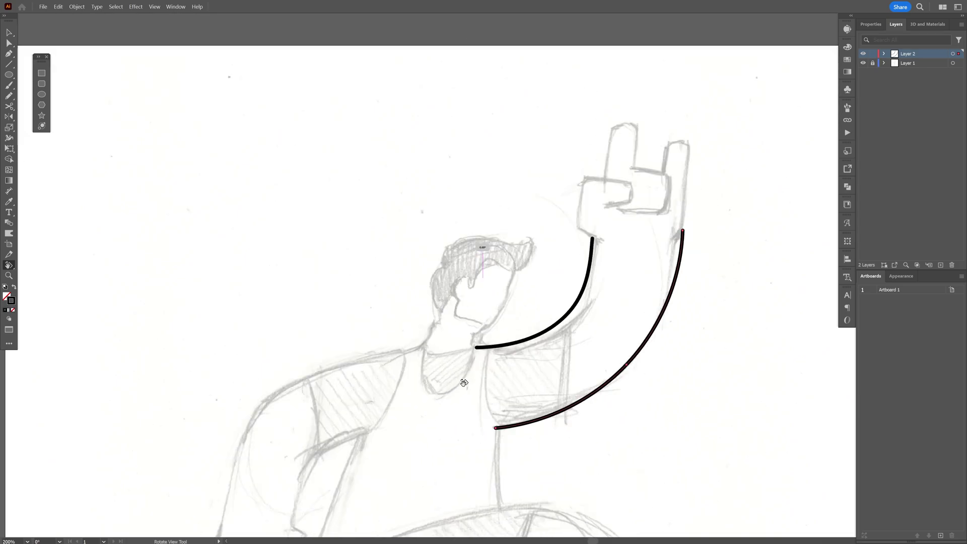
pyautogui.scroll(-1, 464, 378)
pyautogui.press('n')
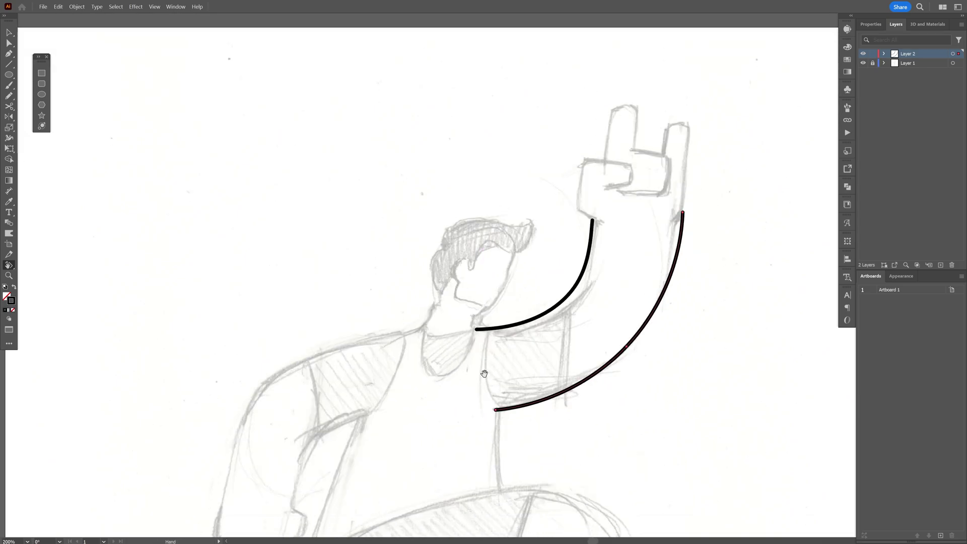
pyautogui.scroll(2, 604, 272)
pyautogui.doubleClick(8, 95)
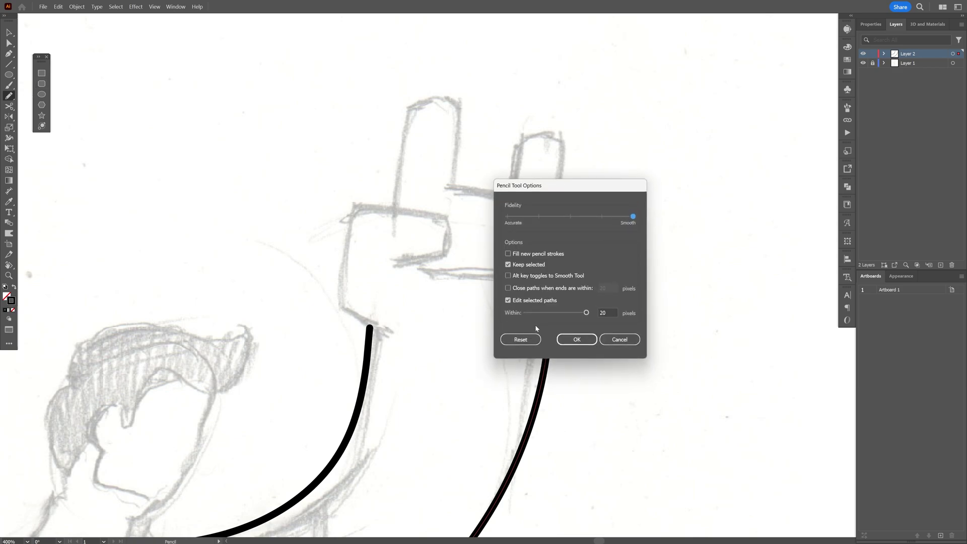
pyautogui.press('Return')
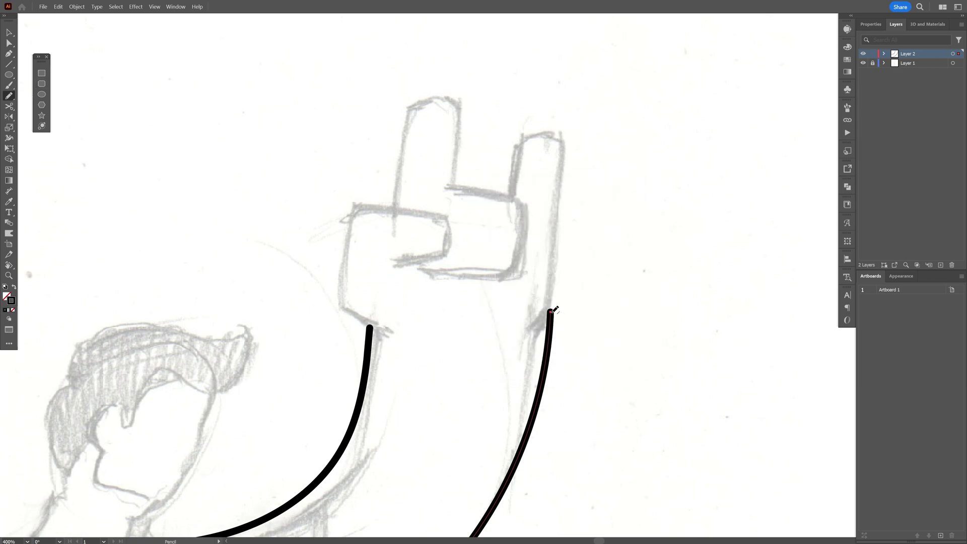
pyautogui.moveTo(553, 311); pyautogui.dragTo(569, 164)
pyautogui.moveTo(518, 146); pyautogui.dragTo(512, 194)
pyautogui.scroll(2, 564, 298)
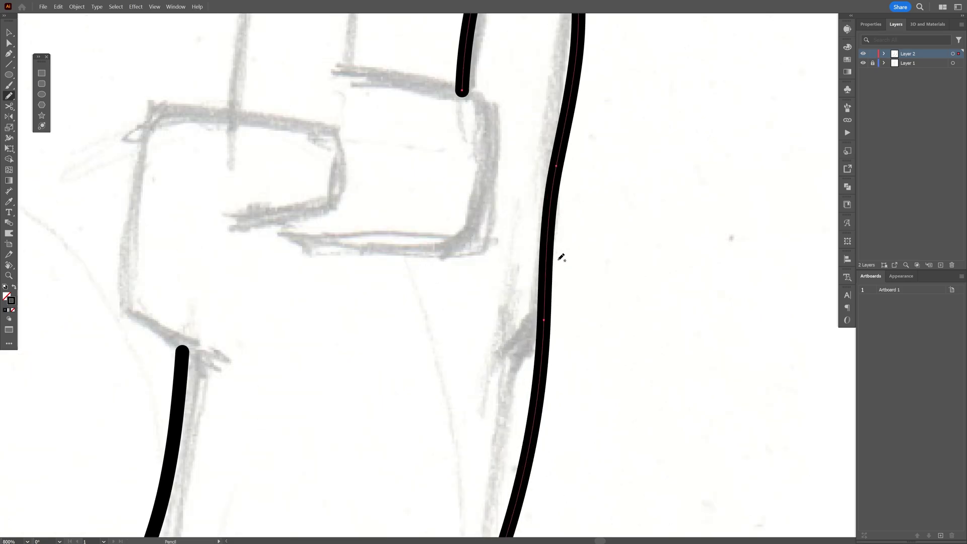
pyautogui.scroll(-2, 565, 330)
pyautogui.hotkey('ctrl', 'z')
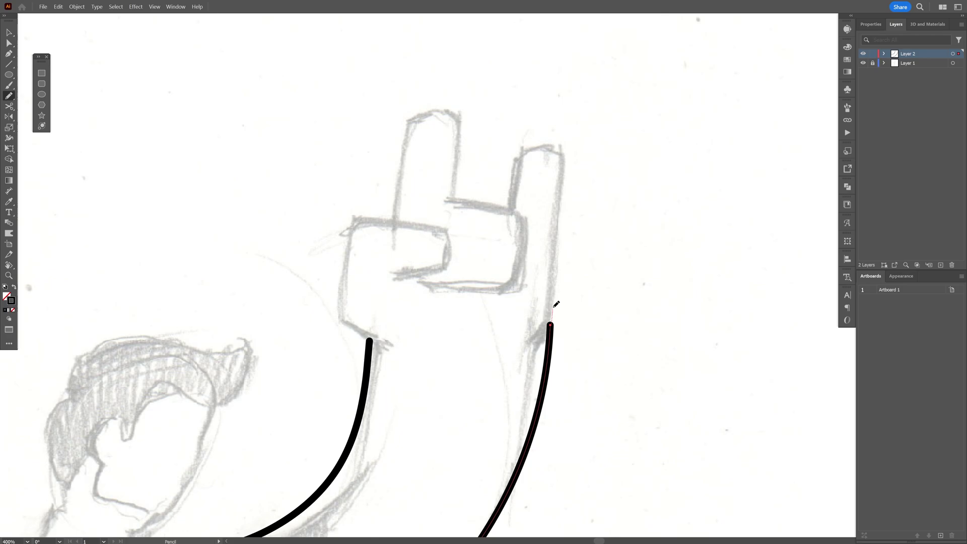
# Step: Trace the raised hand with the Pencil tool: little finger, index finger, folded knuckles, and the thumb side continuing from the wrist
pyautogui.moveTo(559, 255); pyautogui.dragTo(567, 196)
pyautogui.moveTo(521, 151); pyautogui.dragTo(508, 210)
pyautogui.scroll(1, 387, 177)
pyautogui.moveTo(391, 244)
pyautogui.mouseDown()
pyautogui.moveTo(411, 151)
pyautogui.moveTo(596, 237)
pyautogui.mouseUp()
pyautogui.moveTo(418, 388); pyautogui.dragTo(437, 327)
pyautogui.moveTo(382, 361); pyautogui.dragTo(414, 269)
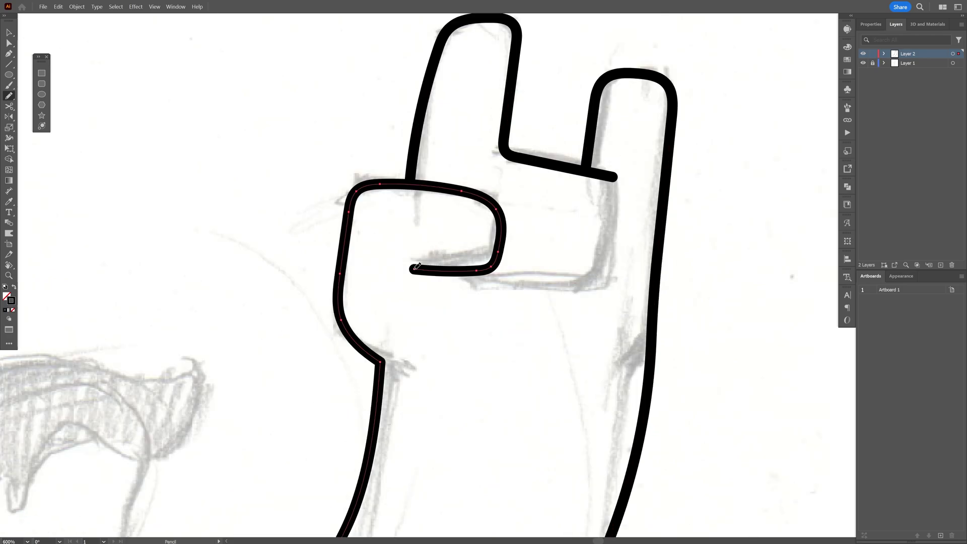
# Step: Trace the head's hair, ear and jaw, and draw the face and neck contour down to the raised arm's line
pyautogui.hotkey('ctrl', 'shift', 'a')
pyautogui.moveTo(242, 428); pyautogui.dragTo(653, 149)
pyautogui.moveTo(366, 258)
pyautogui.mouseDown()
pyautogui.moveTo(622, 108)
pyautogui.moveTo(467, 330)
pyautogui.mouseUp()
pyautogui.scroll(-2, 467, 330)
pyautogui.hscroll(2, 466, 331)
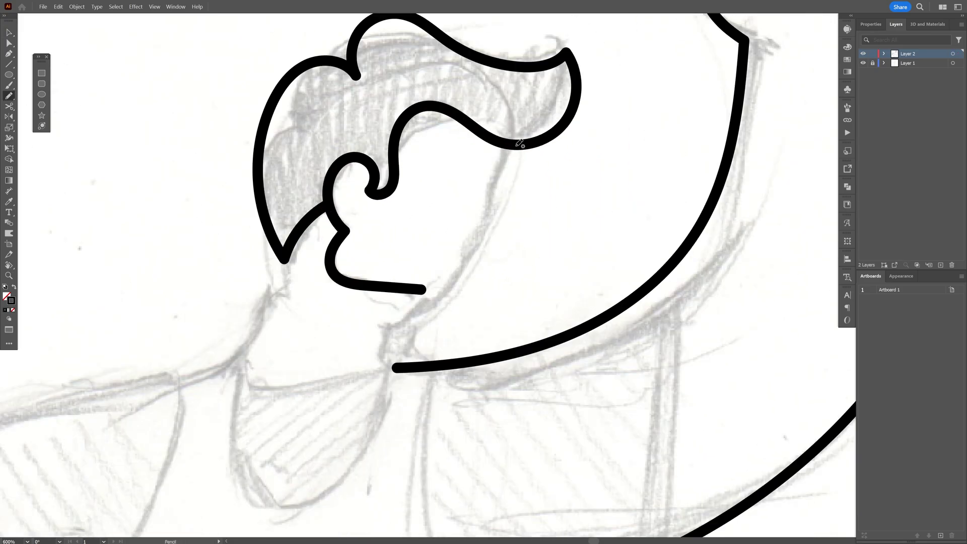
pyautogui.moveTo(515, 146)
pyautogui.mouseDown()
pyautogui.moveTo(456, 288)
pyautogui.moveTo(397, 367)
pyautogui.mouseUp()
# Step: Move the neck path's end anchor onto the start of the raised arm's line and adjust its handle in outline view
pyautogui.scroll(3, 397, 367)
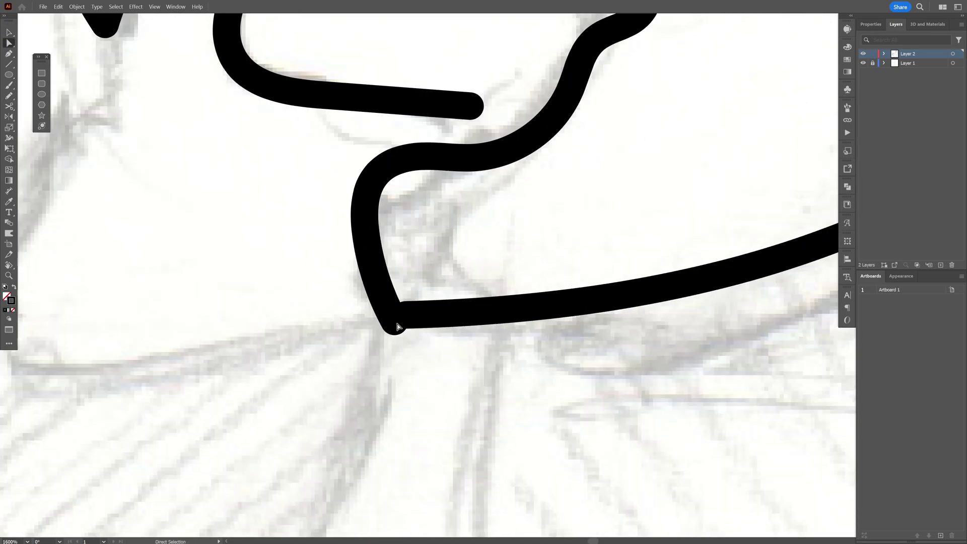
pyautogui.click(397, 327)
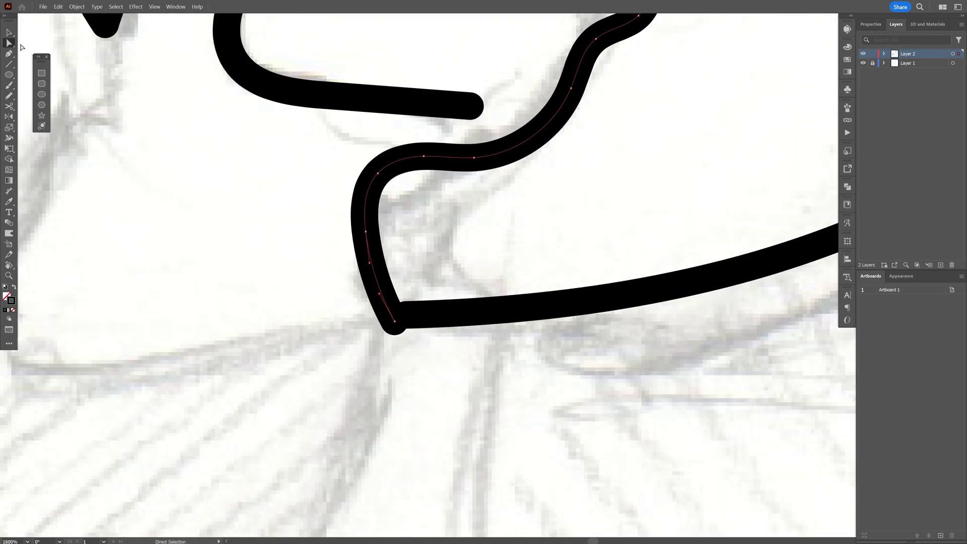
pyautogui.moveTo(395, 322); pyautogui.dragTo(404, 323)
pyautogui.hotkey('ctrl', 'y')
pyautogui.scroll(1, 402, 321)
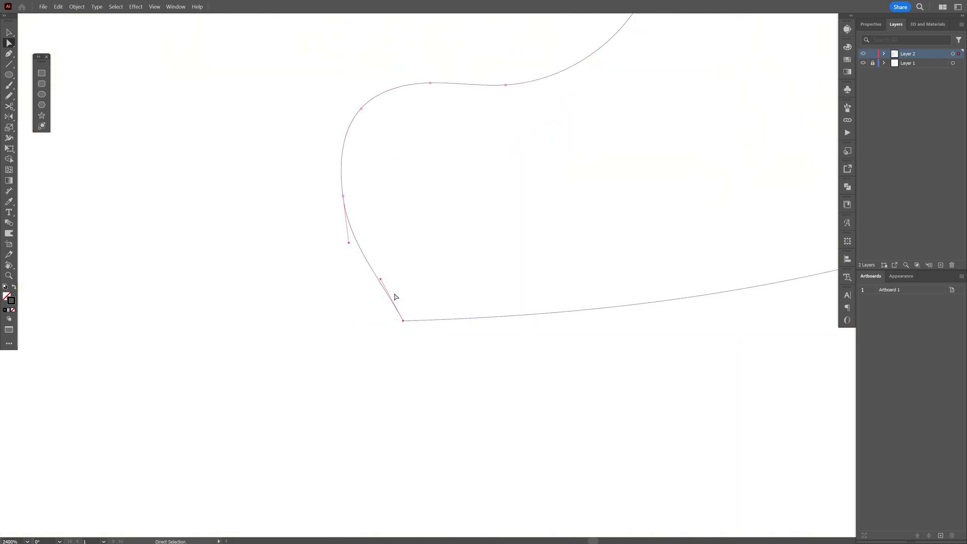
pyautogui.moveTo(379, 284); pyautogui.dragTo(377, 288)
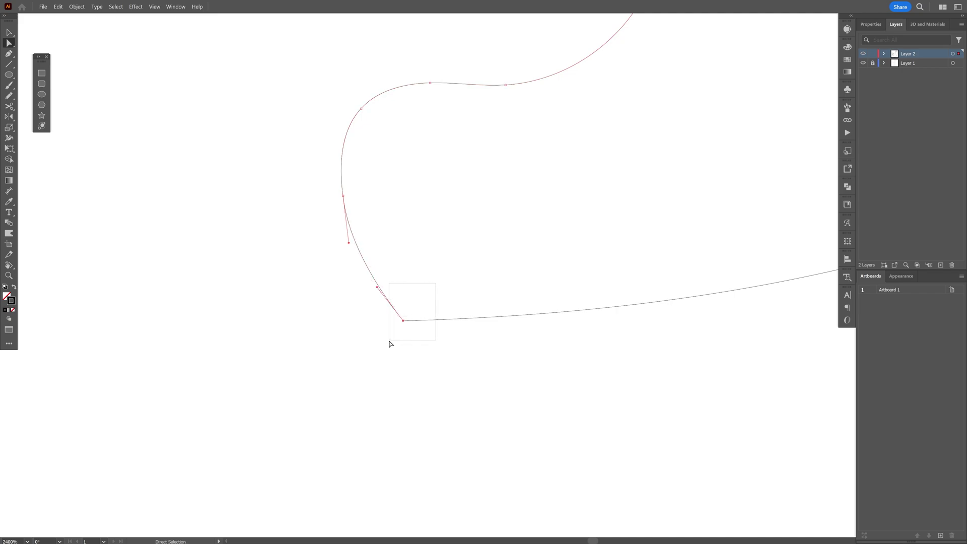
# Step: Connect the overlapping end anchors of the neck and arm paths, and return to the normal preview
pyautogui.moveTo(435, 283); pyautogui.dragTo(389, 341)
pyautogui.click(871, 25)
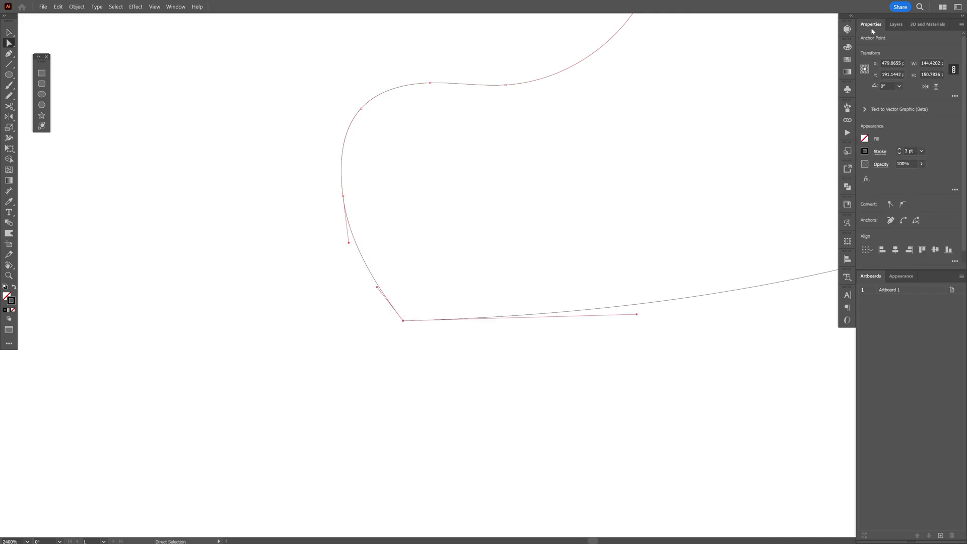
pyautogui.click(906, 224)
pyautogui.click(524, 260)
pyautogui.hotkey('ctrl', 'y')
pyautogui.scroll(-6, 467, 244)
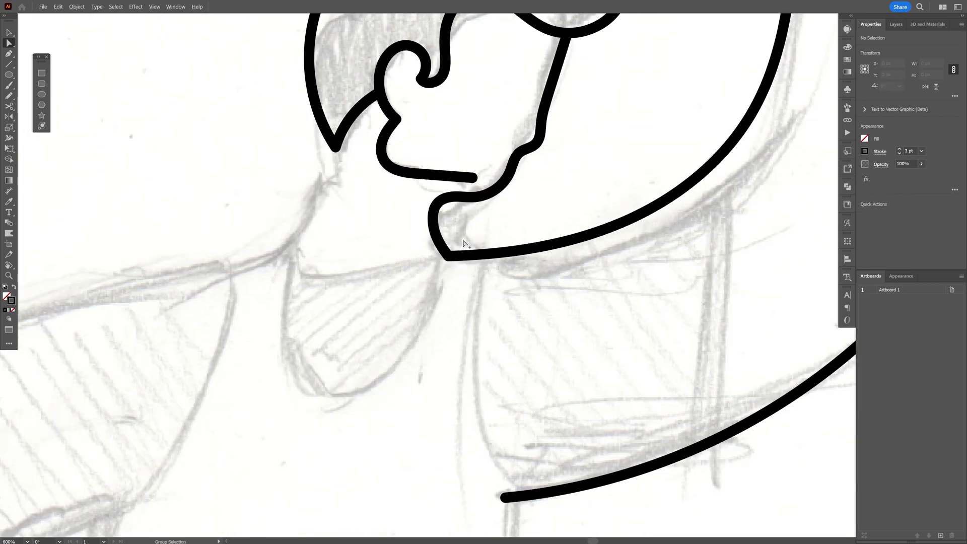
# Step: Trace the back of the neck, the shoulder, and the whole lowered arm with its fist back up to the armpit
pyautogui.press('n')
pyautogui.moveTo(638, 53)
pyautogui.mouseDown()
pyautogui.moveTo(606, 104)
pyautogui.moveTo(352, 117)
pyautogui.mouseUp()
pyautogui.hotkey('shift', 'h')
pyautogui.moveTo(362, 119)
pyautogui.mouseDown()
pyautogui.moveTo(544, 99)
pyautogui.moveTo(268, 189)
pyautogui.moveTo(542, 242)
pyautogui.mouseUp()
pyautogui.press('n')
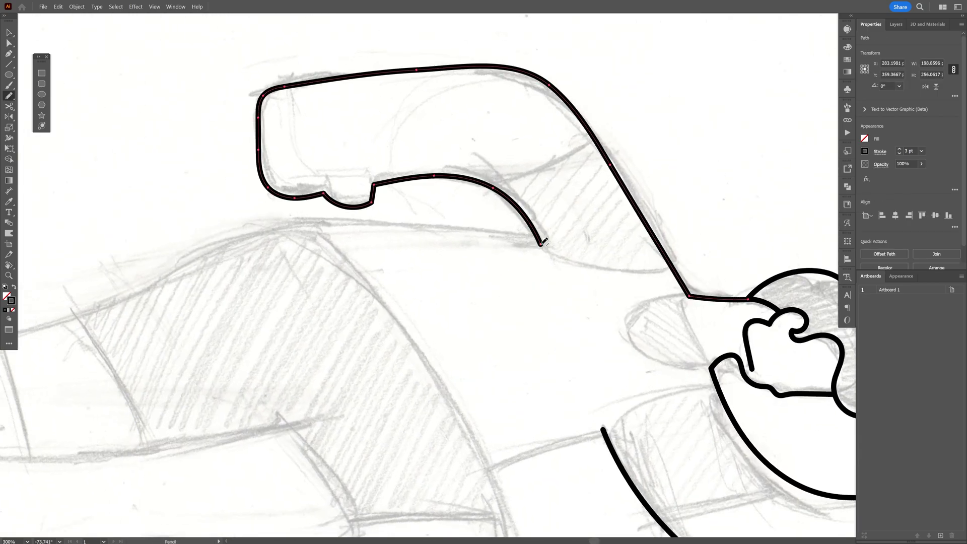
# Step: Reset the view rotation and draw both side edges of the torso from the armpits down to the waist
pyautogui.hotkey('ctrl', 'shift', 'a')
pyautogui.hotkey('ctrl', 'shift', '1')
pyautogui.moveTo(273, 152); pyautogui.dragTo(201, 370)
pyautogui.keyDown('ctrl'); pyautogui.click(489, 138); pyautogui.keyUp('ctrl')
pyautogui.moveTo(480, 141); pyautogui.dragTo(482, 259)
pyautogui.press('v')
pyautogui.scroll(-3, 492, 217)
pyautogui.scroll(2, 482, 234)
# Step: Trace the raised leg with the Pencil tool: the waist, thigh and knee contour, plus the inner contour from crotch to ankle
pyautogui.press('n')
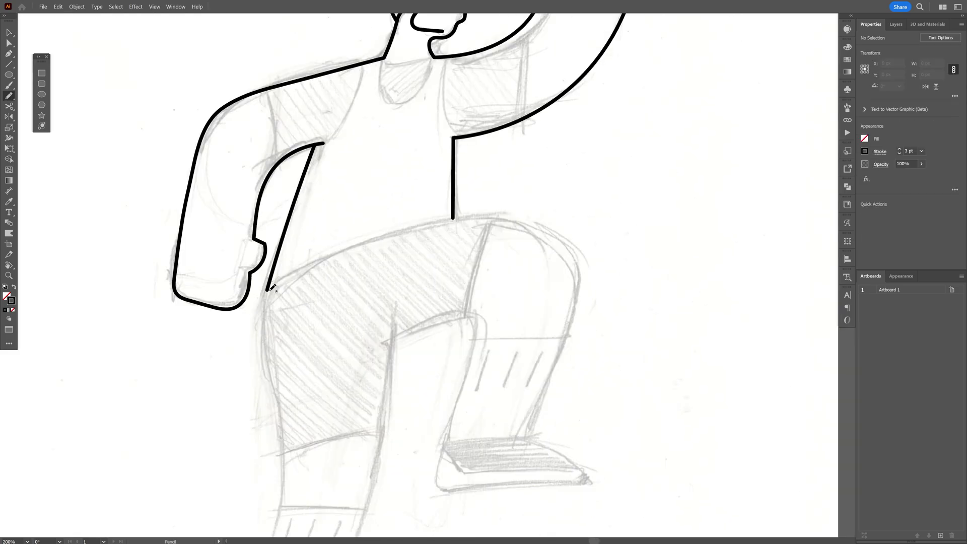
pyautogui.moveTo(267, 290)
pyautogui.mouseDown()
pyautogui.moveTo(578, 342)
pyautogui.moveTo(526, 436)
pyautogui.mouseUp()
pyautogui.hotkey('shift', 'h')
pyautogui.moveTo(469, 166); pyautogui.dragTo(335, 244)
pyautogui.press('n')
pyautogui.moveTo(534, 225); pyautogui.dragTo(428, 278)
# Step: Trace the standing leg from the crotch to the ankle, across the ankle, and back up to the waist
pyautogui.hotkey('shift', 'h')
pyautogui.moveTo(560, 197); pyautogui.dragTo(491, 126)
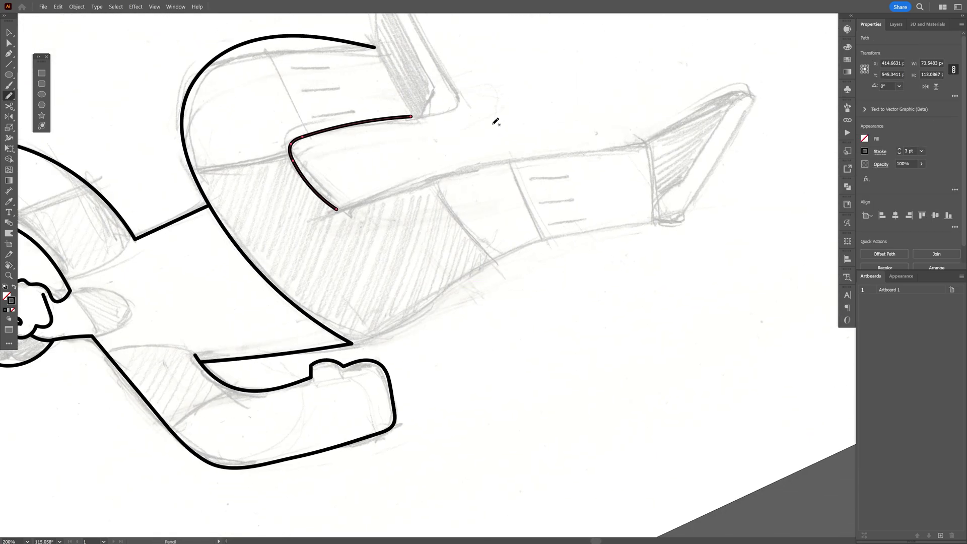
pyautogui.moveTo(324, 216); pyautogui.dragTo(654, 143)
pyautogui.moveTo(654, 142)
pyautogui.mouseDown()
pyautogui.moveTo(745, 88)
pyautogui.moveTo(675, 222)
pyautogui.mouseUp()
pyautogui.moveTo(674, 222); pyautogui.dragTo(352, 343)
pyautogui.hotkey('ctrl', 'shift', '1')
# Step: Select the anchor points on both sides of the lowered arm's wrist and cut the arm path at them
pyautogui.scroll(-3, 456, 297)
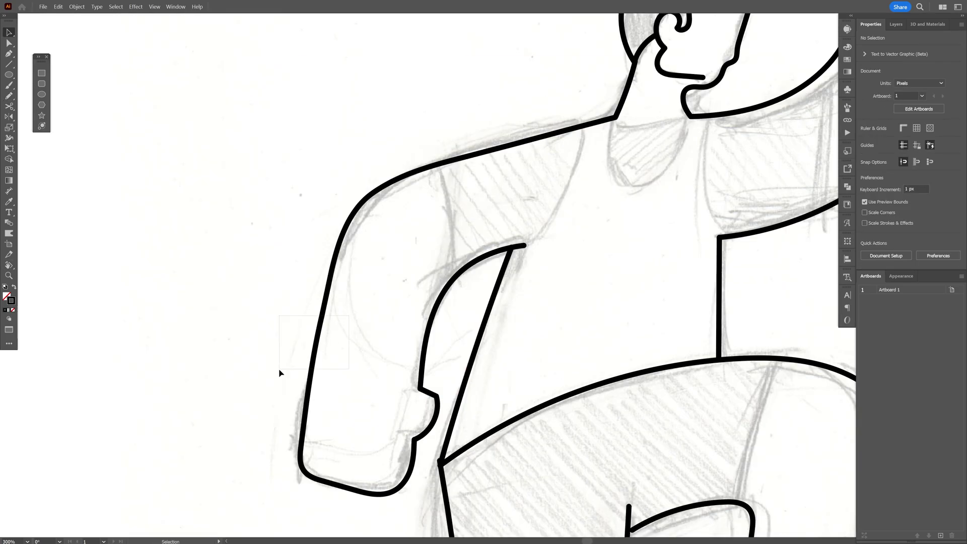
pyautogui.click(311, 374)
pyautogui.moveTo(289, 376); pyautogui.dragTo(301, 318)
pyautogui.scroll(-3, 351, 313)
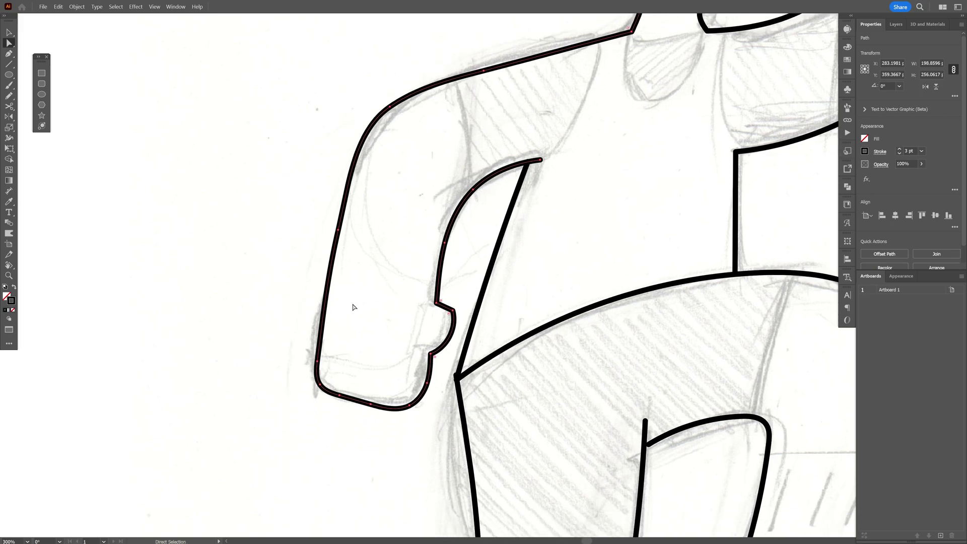
pyautogui.hscroll(-3, 355, 343)
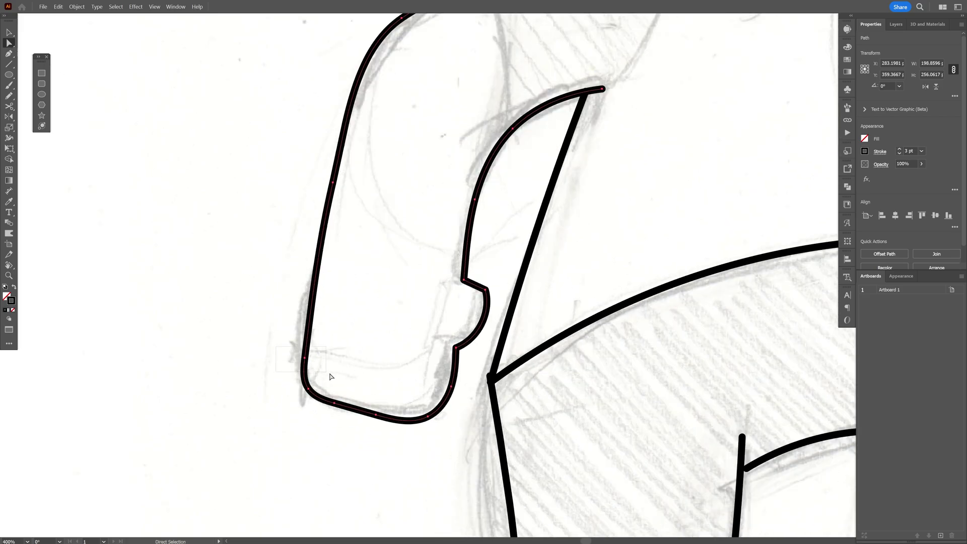
pyautogui.moveTo(330, 377); pyautogui.dragTo(331, 378)
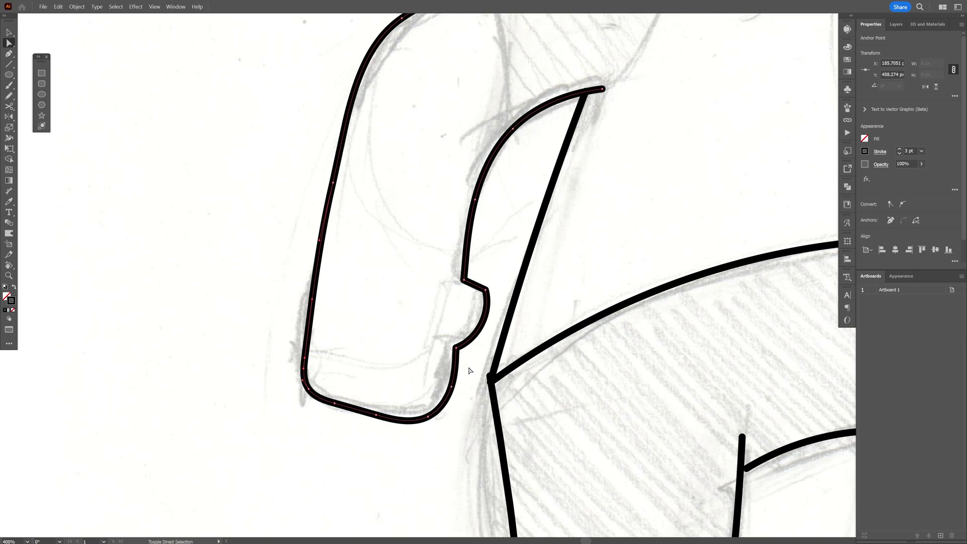
pyautogui.moveTo(440, 341); pyautogui.dragTo(440, 341)
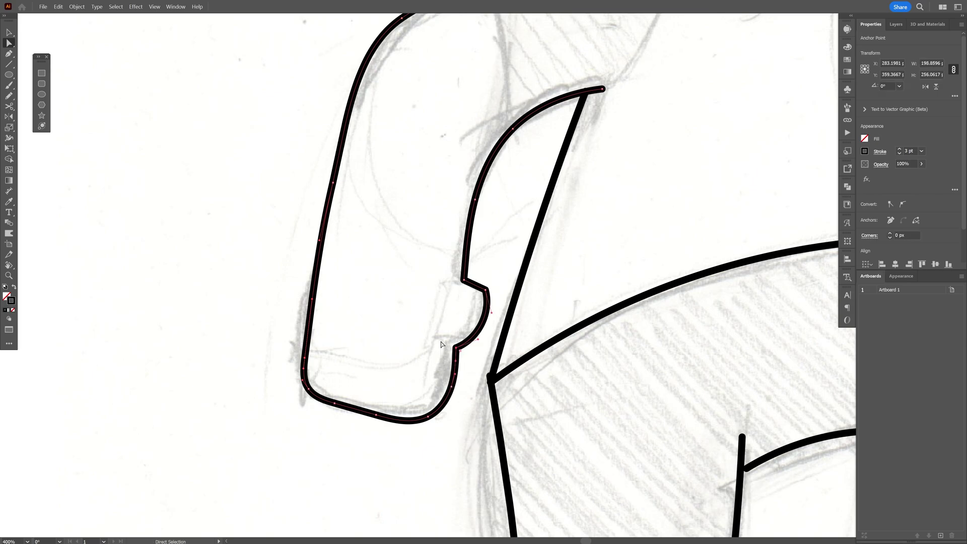
pyautogui.click(916, 222)
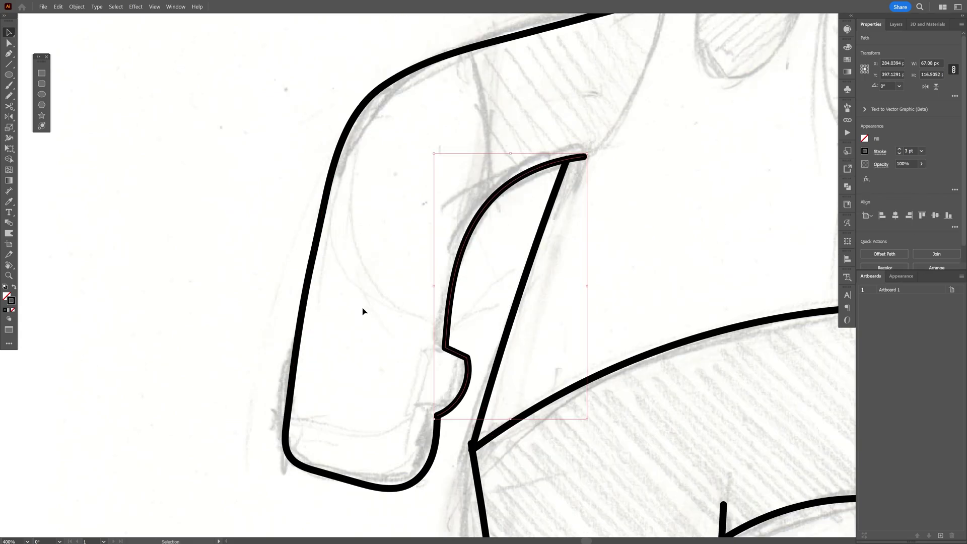
# Step: Smooth the outer shoulder and arm segment with the Path Smooth command
pyautogui.moveTo(352, 312); pyautogui.dragTo(244, 247)
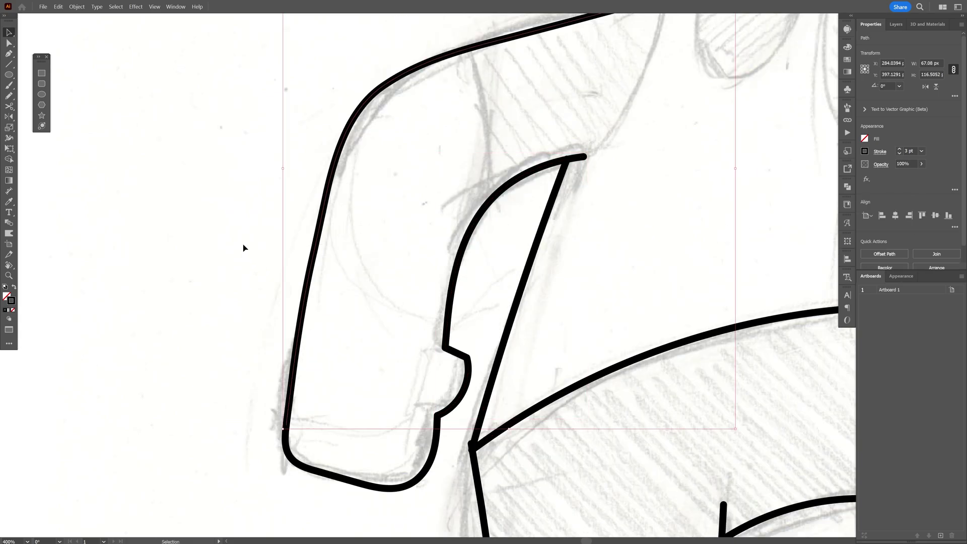
pyautogui.moveTo(320, 258); pyautogui.dragTo(293, 288)
pyautogui.click(78, 4)
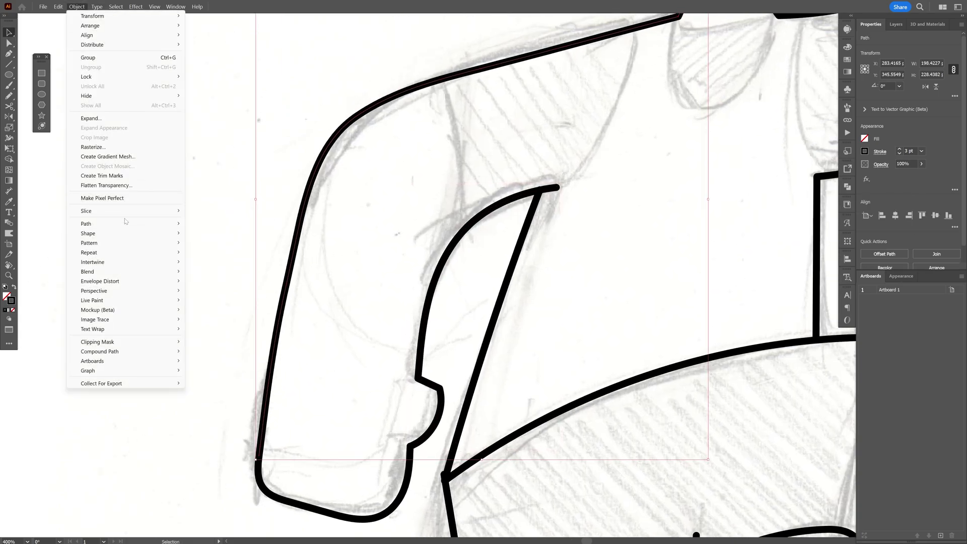
pyautogui.moveTo(151, 224)
pyautogui.click(229, 289)
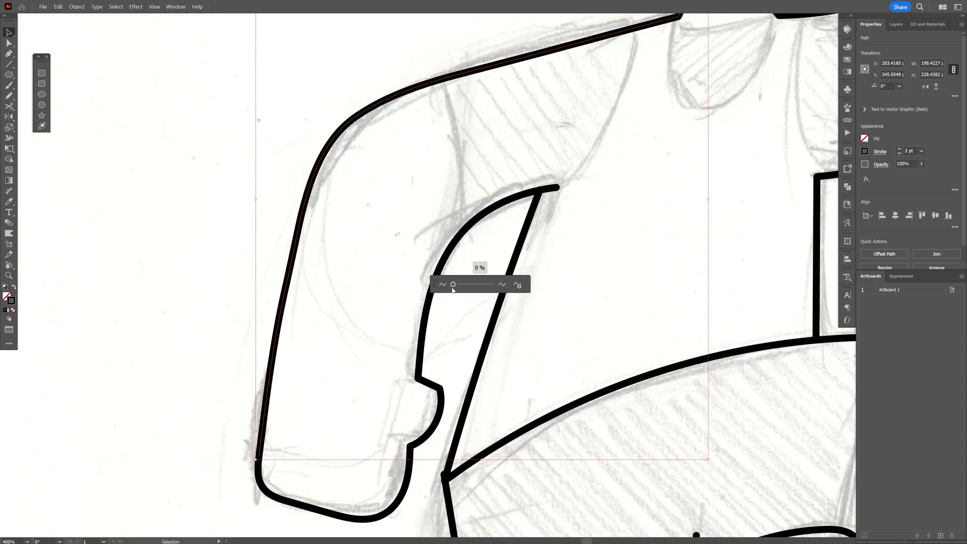
pyautogui.moveTo(479, 285); pyautogui.dragTo(487, 285)
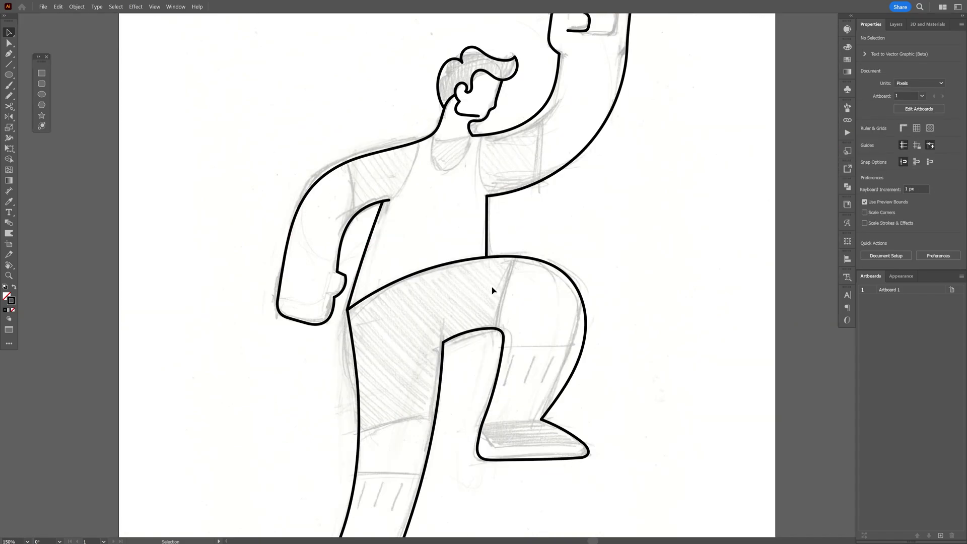
# Step: Fit the artboard in view and hide the sketch on Layer 1
pyautogui.scroll(-1, 491, 286)
pyautogui.moveTo(527, 267); pyautogui.dragTo(521, 266)
pyautogui.scroll(1, 521, 266)
pyautogui.hotkey('ctrl', '0')
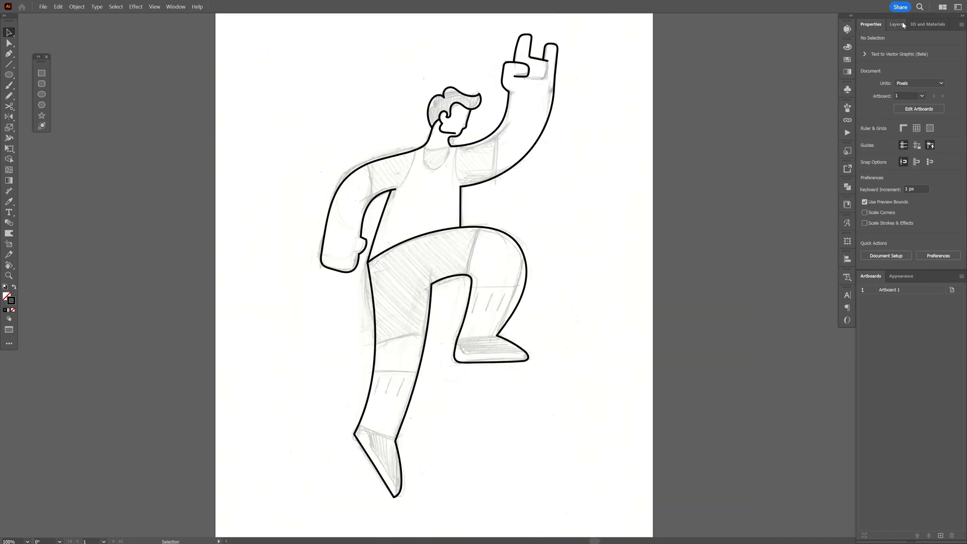
pyautogui.click(902, 24)
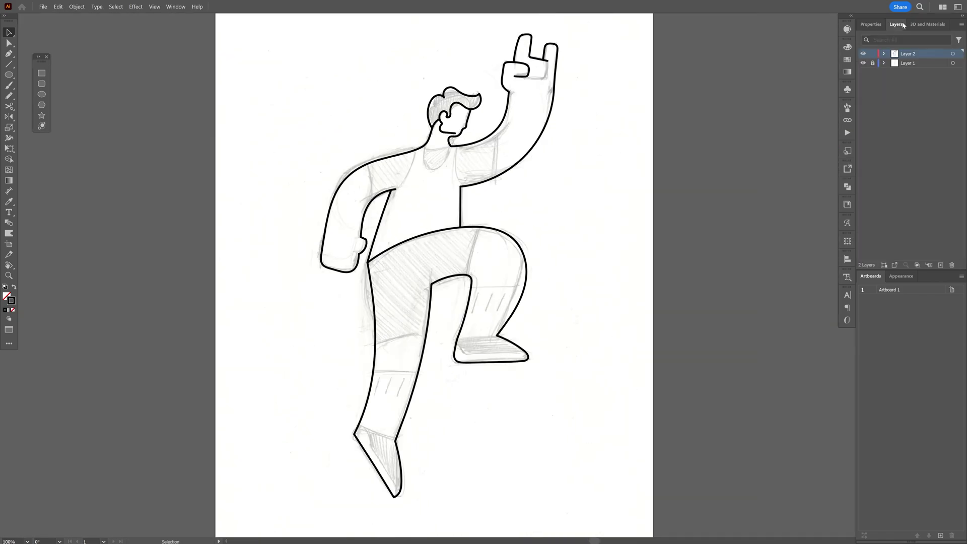
pyautogui.click(864, 63)
# Step: Add an anchor point with the Pen tool to the shoulder curve above the lowered arm
pyautogui.scroll(3, 431, 221)
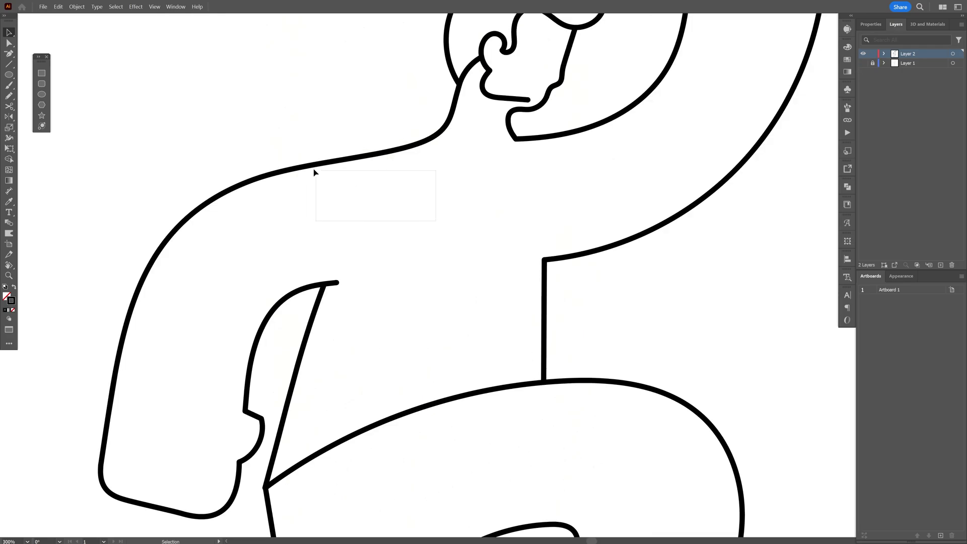
pyautogui.moveTo(270, 158); pyautogui.dragTo(270, 157)
pyautogui.scroll(1, 270, 182)
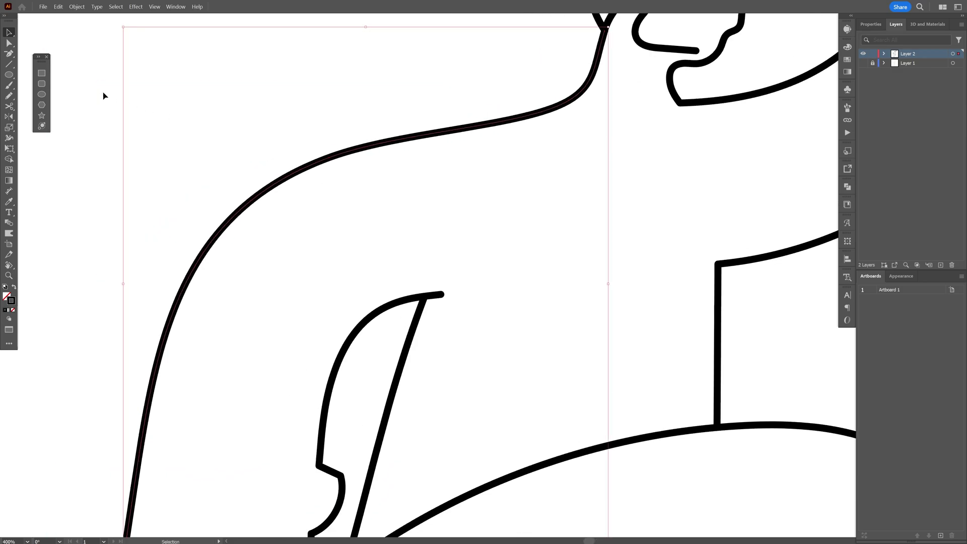
pyautogui.click(15, 55)
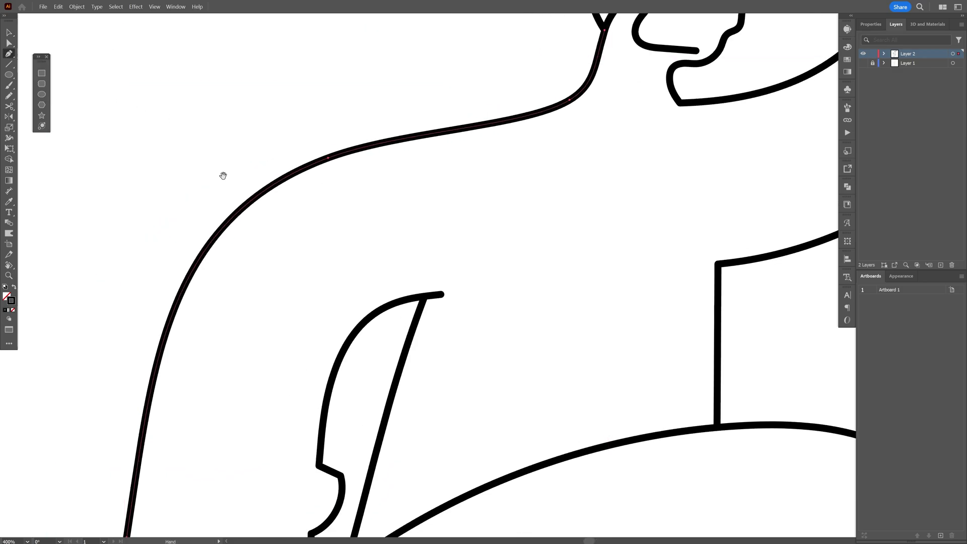
pyautogui.moveTo(222, 175); pyautogui.dragTo(259, 101)
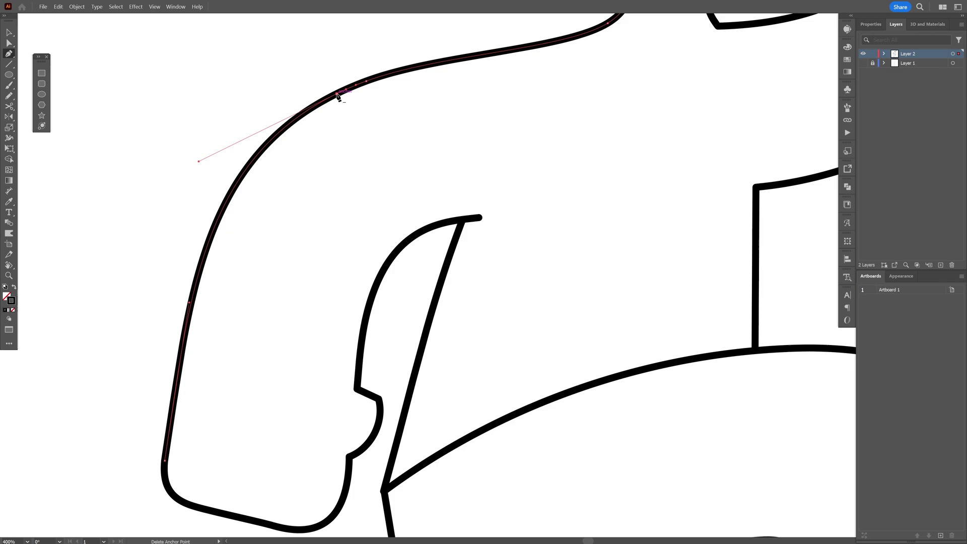
pyautogui.press('v')
# Step: Select the new shoulder anchor and the inner arm anchor near the armpit, and cut both paths there
pyautogui.click(418, 278)
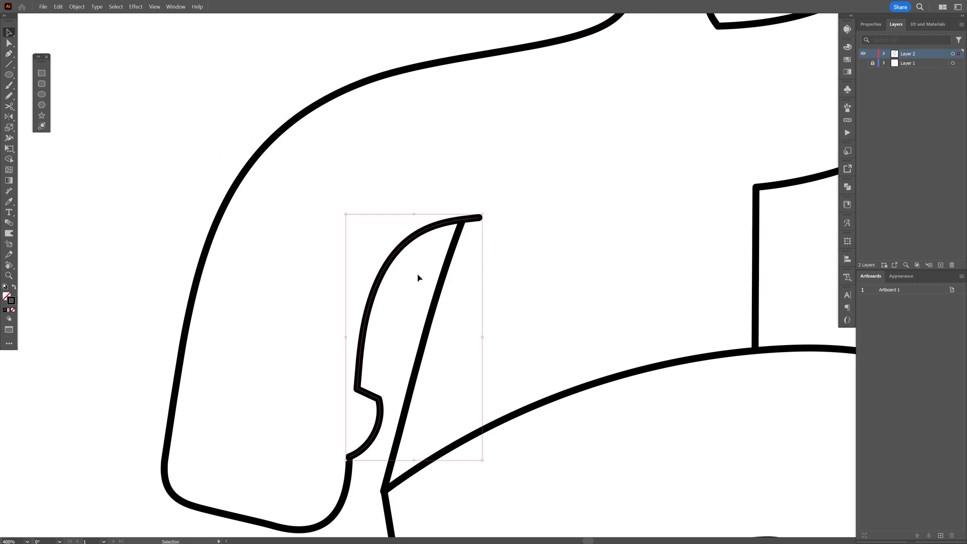
pyautogui.press('a')
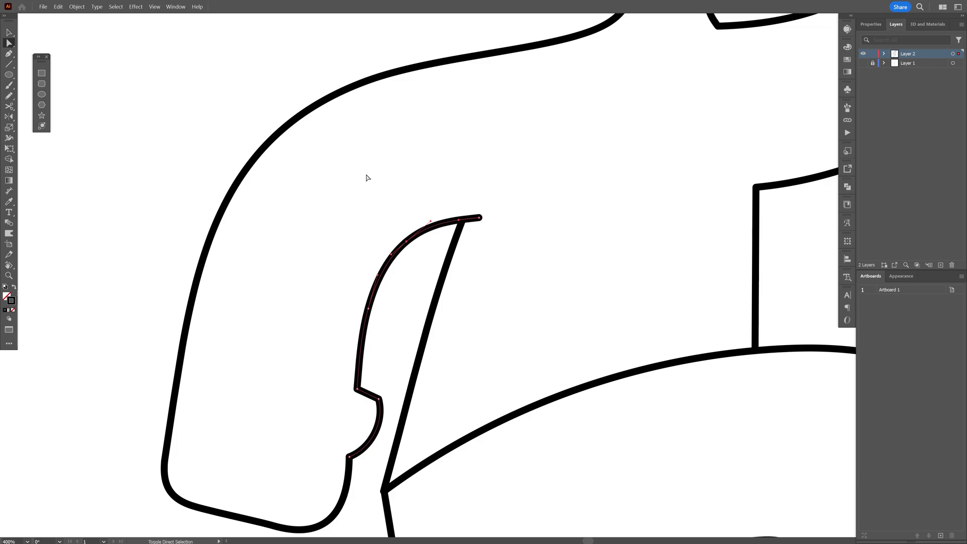
pyautogui.keyDown('shift'); pyautogui.click(298, 114); pyautogui.keyUp('shift')
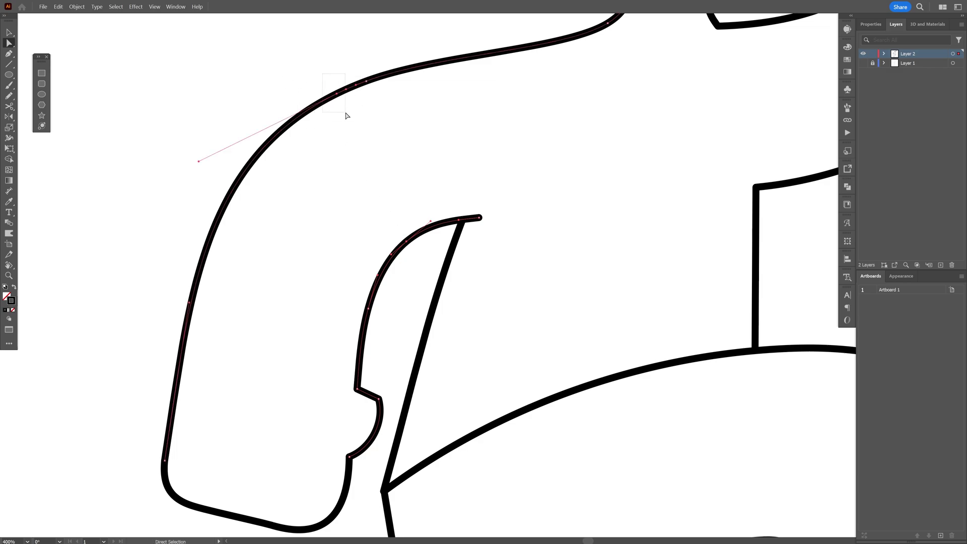
pyautogui.moveTo(345, 112); pyautogui.dragTo(347, 114)
pyautogui.moveTo(382, 209); pyautogui.dragTo(375, 198)
pyautogui.click(875, 25)
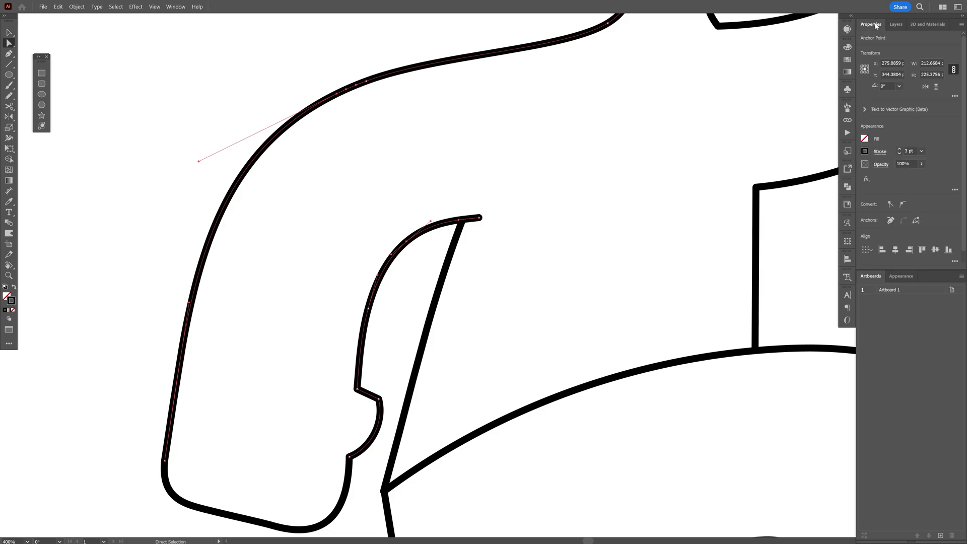
pyautogui.click(917, 222)
pyautogui.click(596, 190)
pyautogui.press('v')
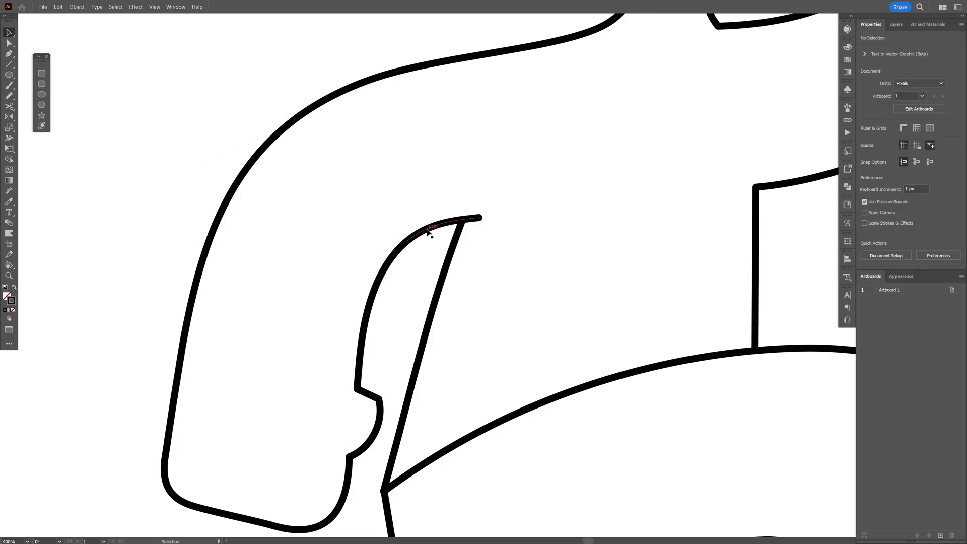
# Step: Test the cuts by moving the armpit segment and the shoulder segment, undoing each move
pyautogui.moveTo(428, 230); pyautogui.dragTo(434, 194)
pyautogui.hotkey('ctrl', 'z')
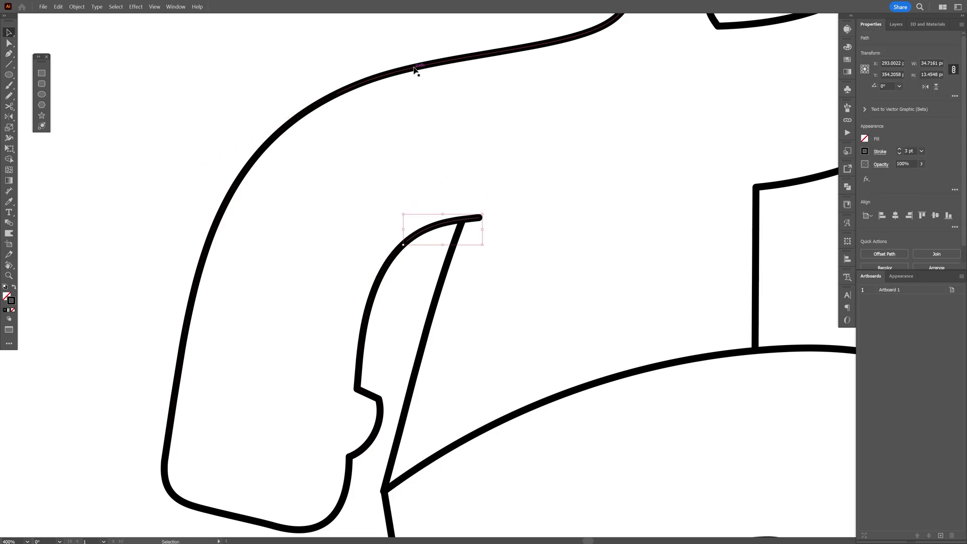
pyautogui.moveTo(416, 69); pyautogui.dragTo(443, 117)
pyautogui.hotkey('ctrl', 'z')
# Step: Split the outlines at the neck base and raised arm, and join the torso's side edge to the inner underside segment of that arm
pyautogui.scroll(1, 654, 28)
pyautogui.moveTo(653, 28); pyautogui.dragTo(505, 178)
pyautogui.press('a')
pyautogui.click(438, 169)
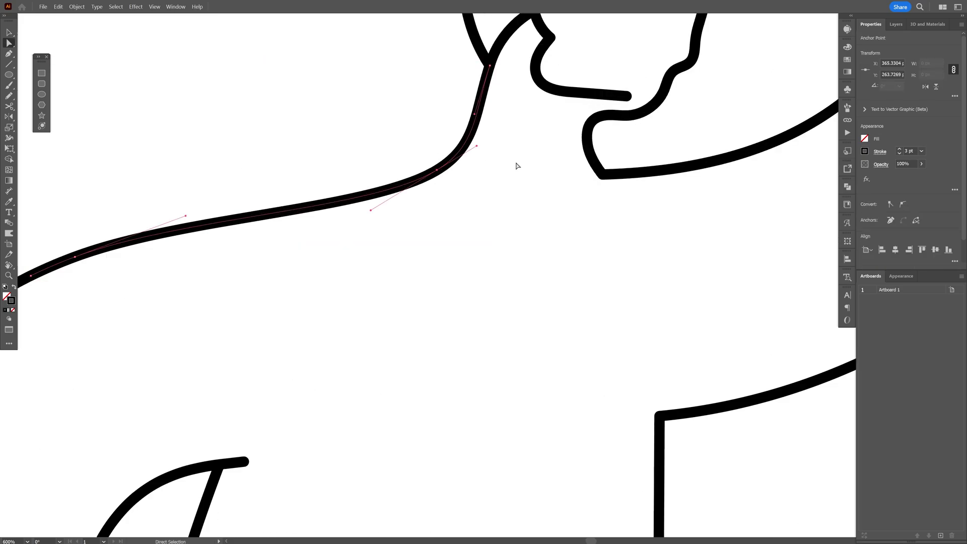
pyautogui.moveTo(653, 181); pyautogui.dragTo(594, 194)
pyautogui.click(544, 187)
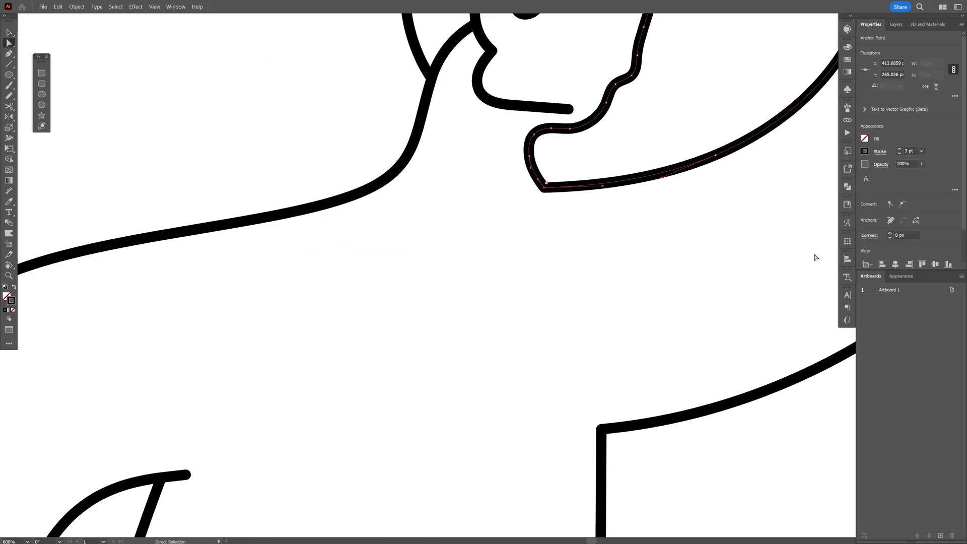
pyautogui.moveTo(826, 233); pyautogui.dragTo(776, 236)
pyautogui.scroll(-1, 606, 238)
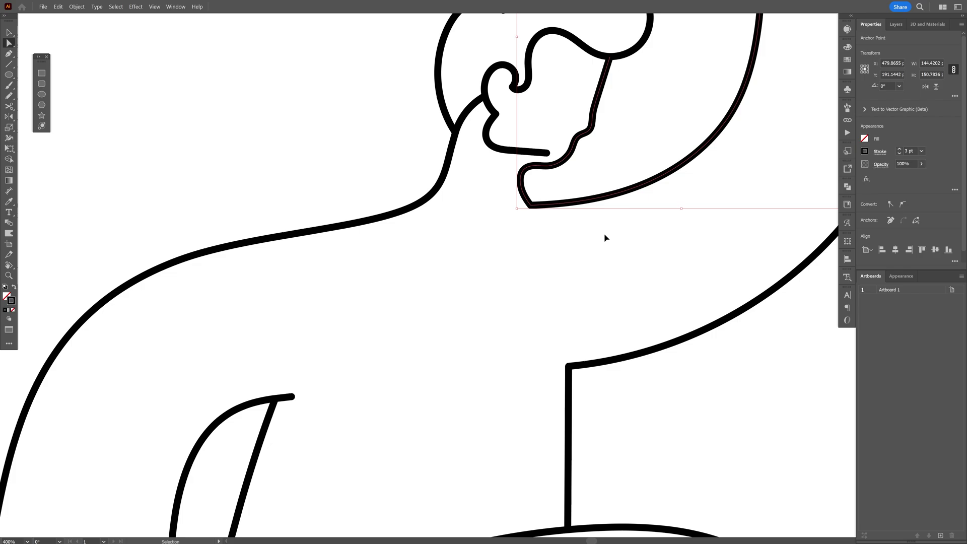
pyautogui.hotkey('ctrl', 'j')
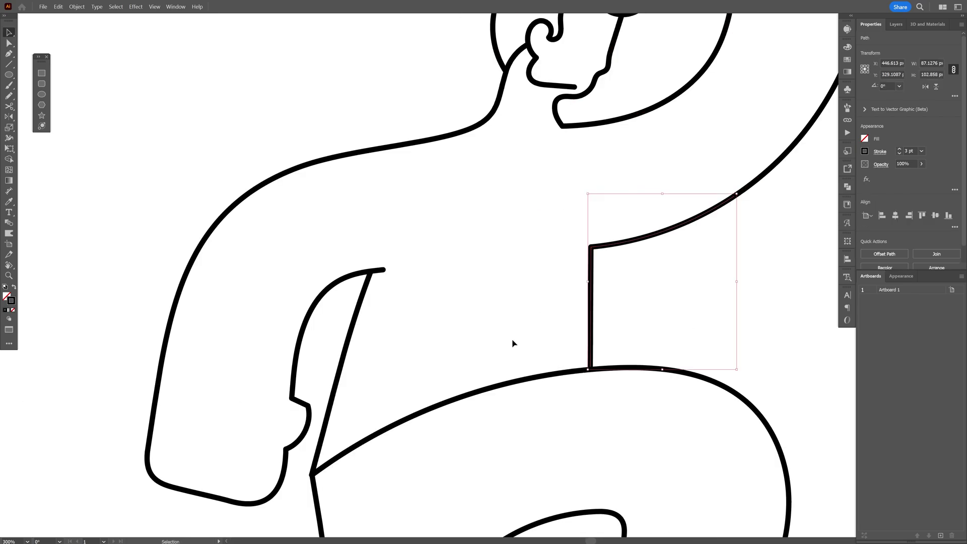
# Step: Test whether the raised thigh's upper curve is one piece by moving it, and undo the move
pyautogui.moveTo(503, 358); pyautogui.dragTo(519, 271)
pyautogui.scroll(1, 519, 274)
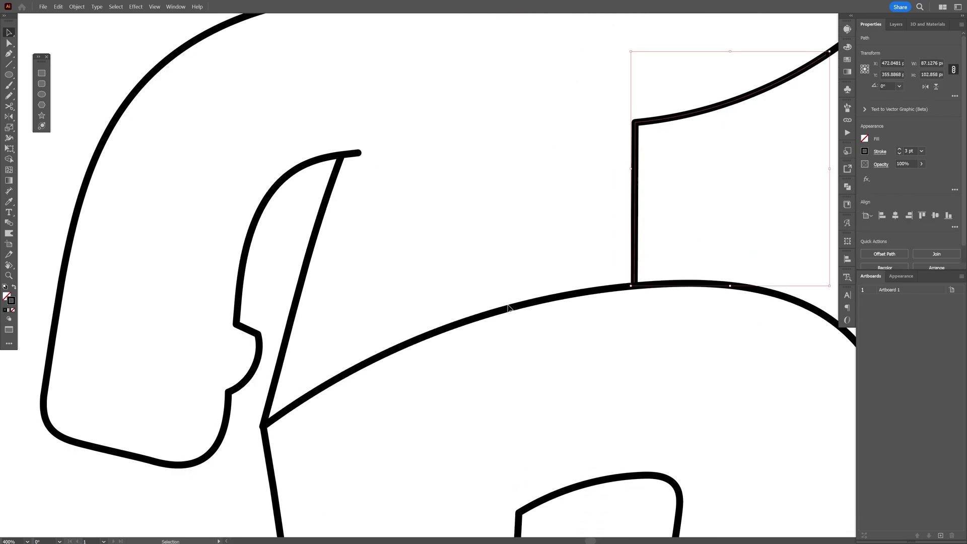
pyautogui.moveTo(510, 309); pyautogui.dragTo(516, 261)
pyautogui.hotkey('ctrl', 'z')
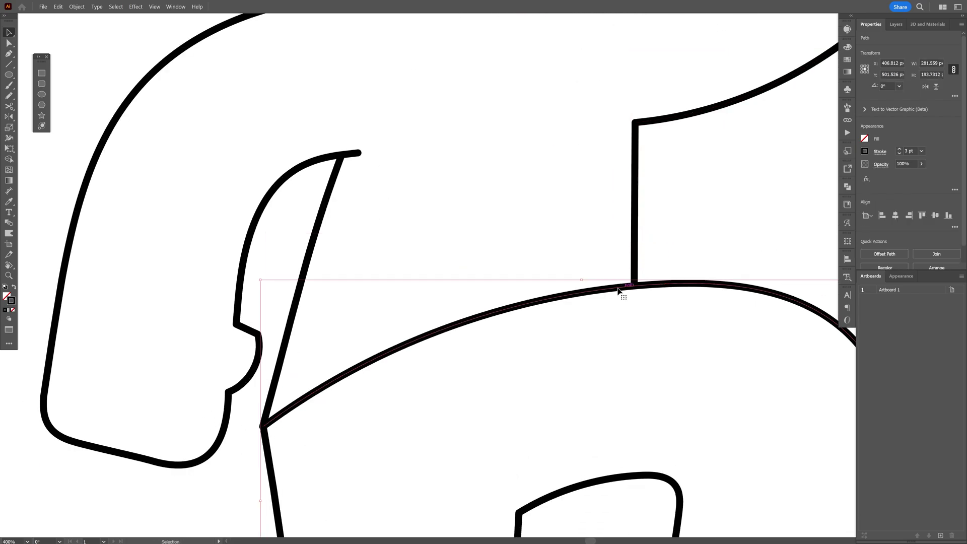
# Step: Isolate the thigh curve, add an anchor point where the torso's side edge meets it, cut the path there and leave isolation
pyautogui.moveTo(524, 300); pyautogui.dragTo(443, 305)
pyautogui.doubleClick(524, 299)
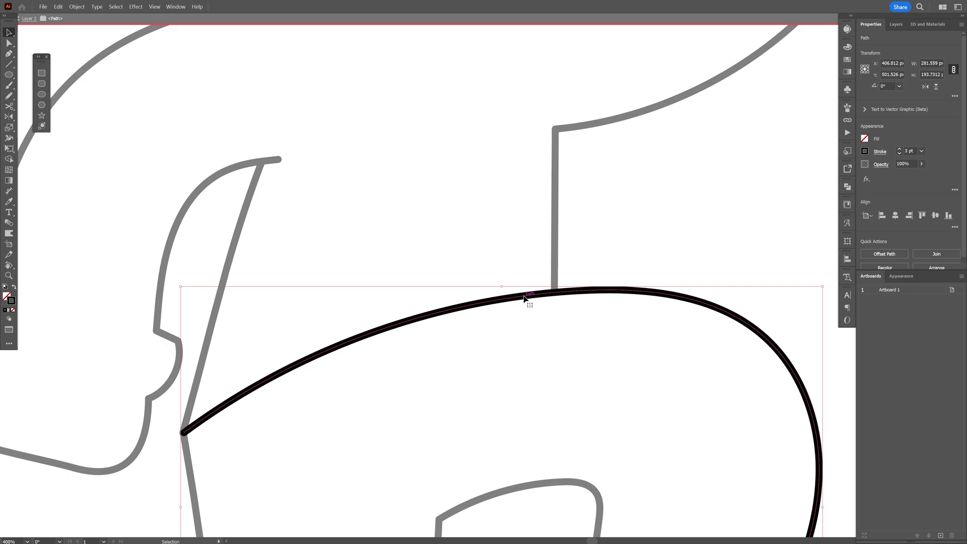
pyautogui.press('p')
pyautogui.moveTo(512, 307); pyautogui.dragTo(551, 258)
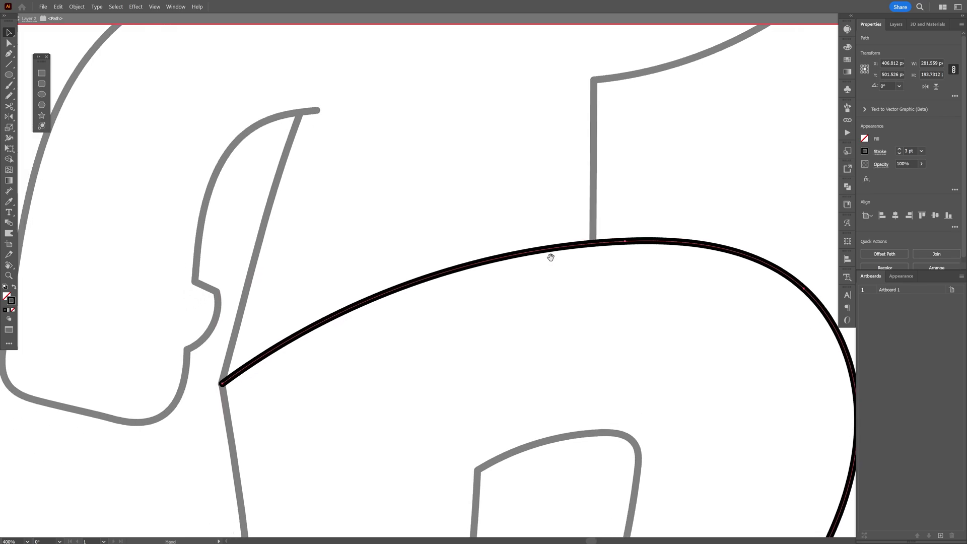
pyautogui.click(594, 244)
pyautogui.press('a')
pyautogui.click(917, 220)
pyautogui.press('v')
pyautogui.click(533, 300)
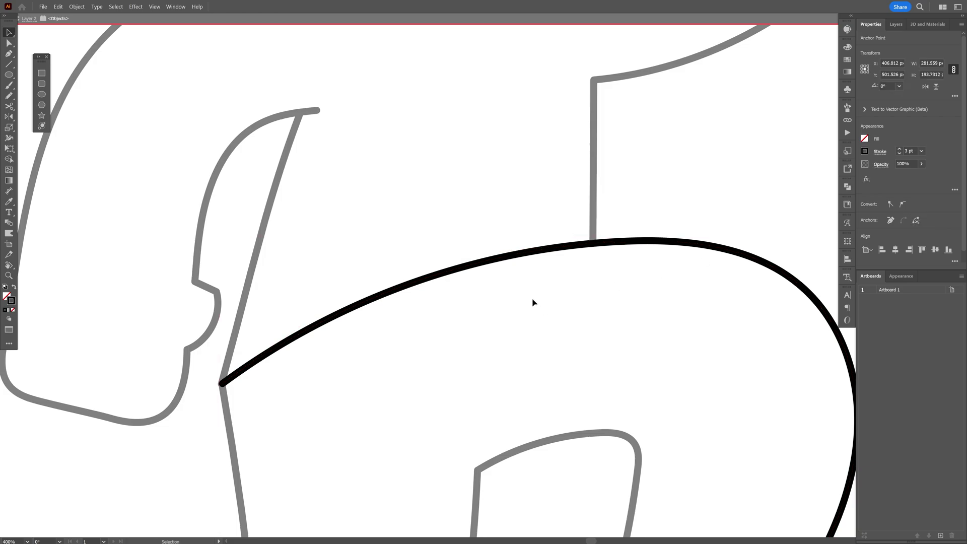
pyautogui.doubleClick(533, 300)
# Step: Test the separated waist curve between the torso's side edges by moving it, and undo the moves
pyautogui.moveTo(533, 286); pyautogui.dragTo(531, 262)
pyautogui.hotkey('ctrl', 'z')
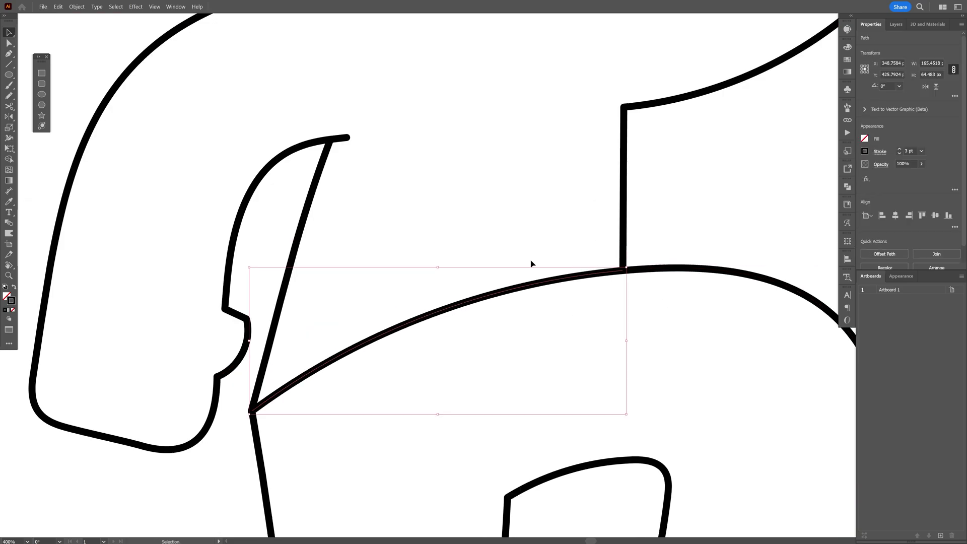
pyautogui.press('a')
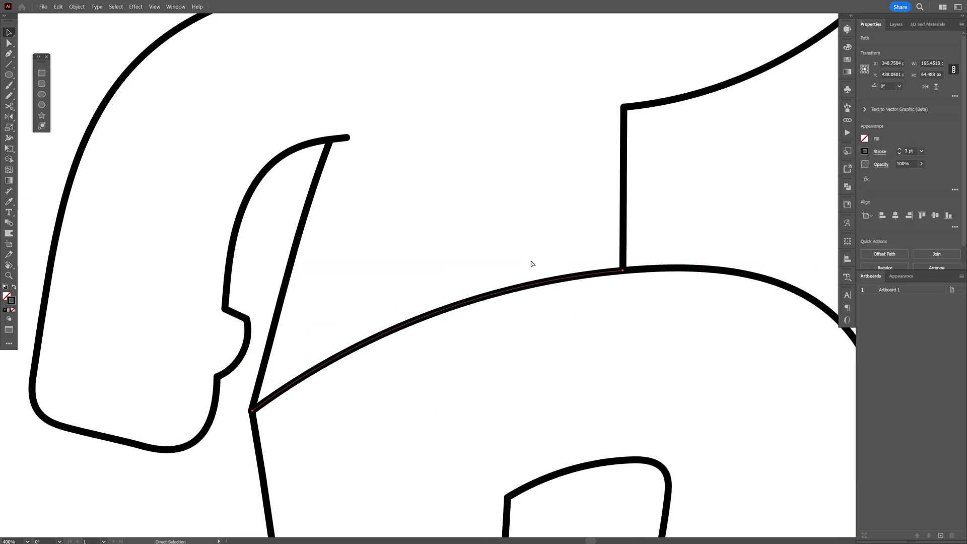
pyautogui.press('v')
pyautogui.moveTo(535, 281); pyautogui.dragTo(542, 246)
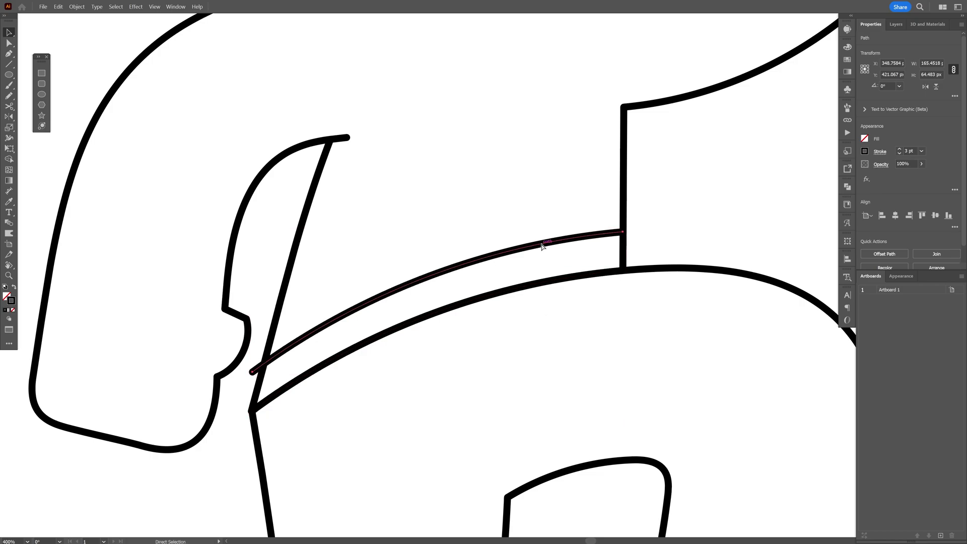
pyautogui.hotkey('ctrl', 'z')
pyautogui.moveTo(479, 298); pyautogui.dragTo(472, 301)
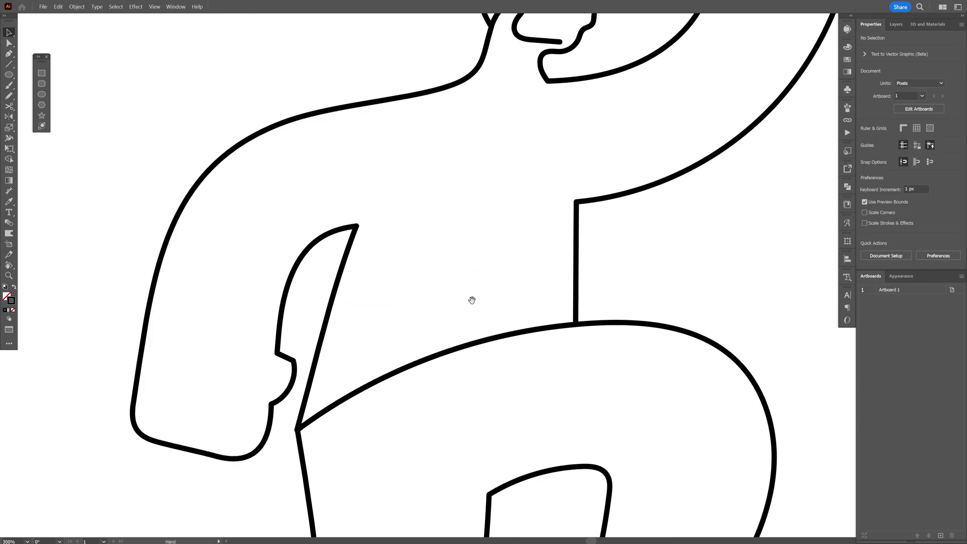
# Step: Group the waist curve, both torso side edges, the shoulder line and the raised arm's upper segment, and isolate the group
pyautogui.click(476, 344)
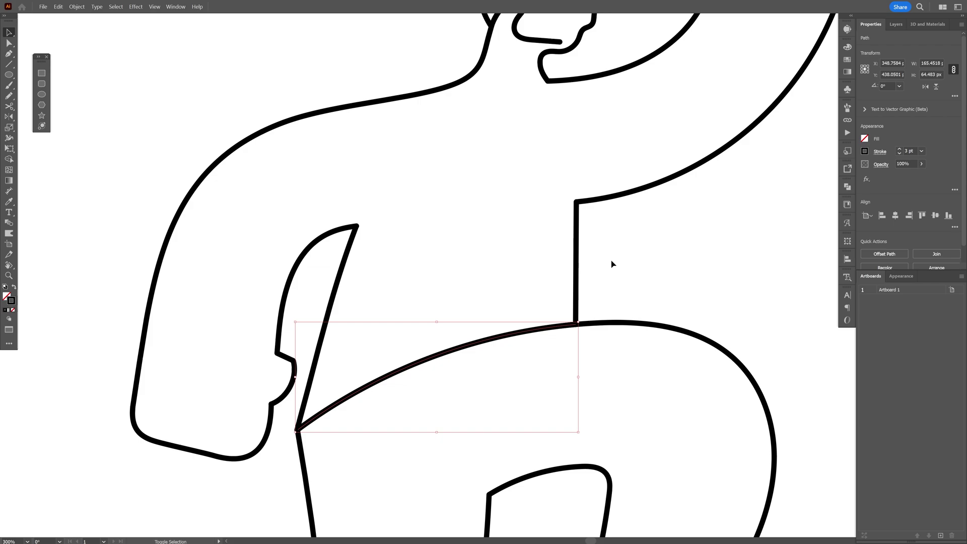
pyautogui.moveTo(592, 233); pyautogui.dragTo(556, 180)
pyautogui.keyDown('shift'); pyautogui.click(345, 252); pyautogui.keyUp('shift')
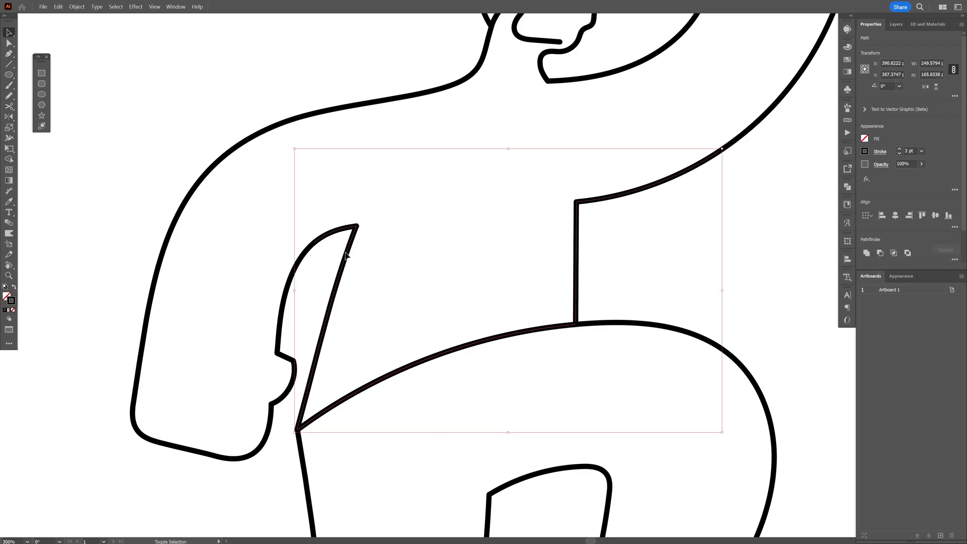
pyautogui.keyDown('shift'); pyautogui.click(422, 87); pyautogui.keyUp('shift')
pyautogui.keyDown('shift'); pyautogui.click(593, 76); pyautogui.keyUp('shift')
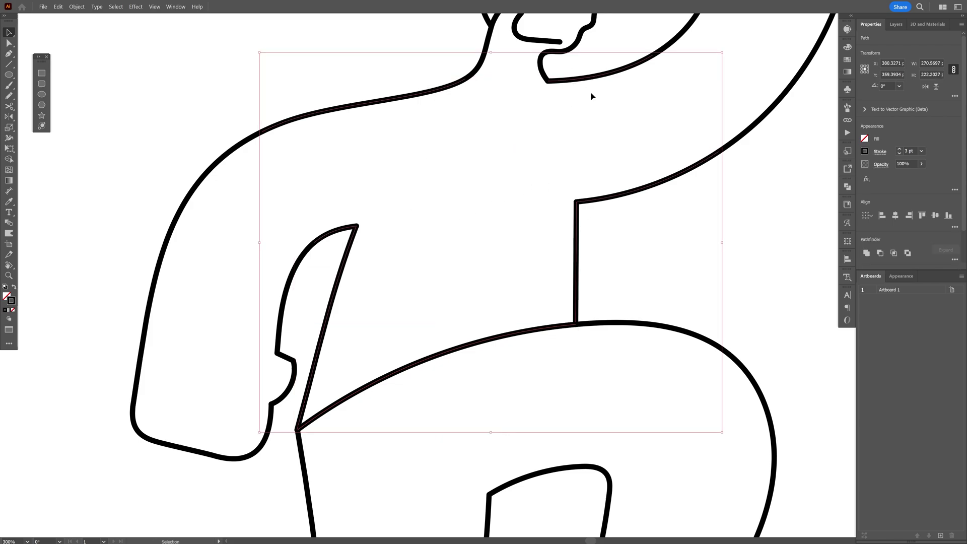
pyautogui.press('a')
pyautogui.press('v')
pyautogui.doubleClick(603, 199)
# Step: Draw straight sleeve hems with the Pen tool across the lowered and raised arms, connecting the open ends of the shirt outline
pyautogui.click(10, 53)
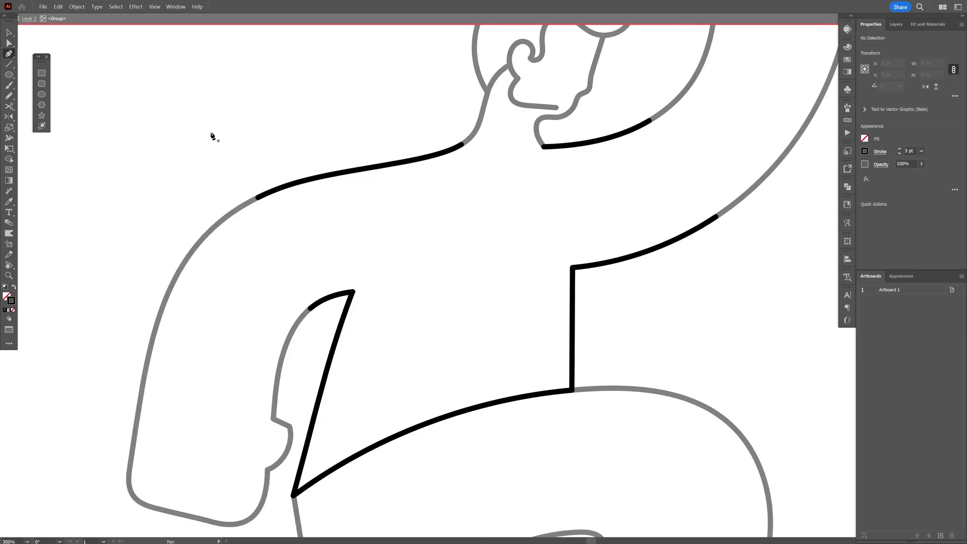
pyautogui.click(258, 198)
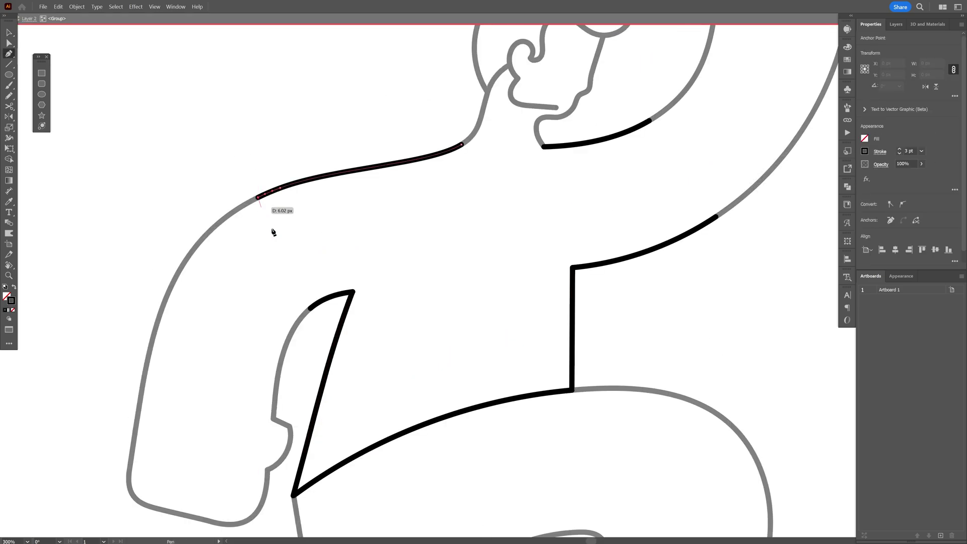
pyautogui.click(310, 308)
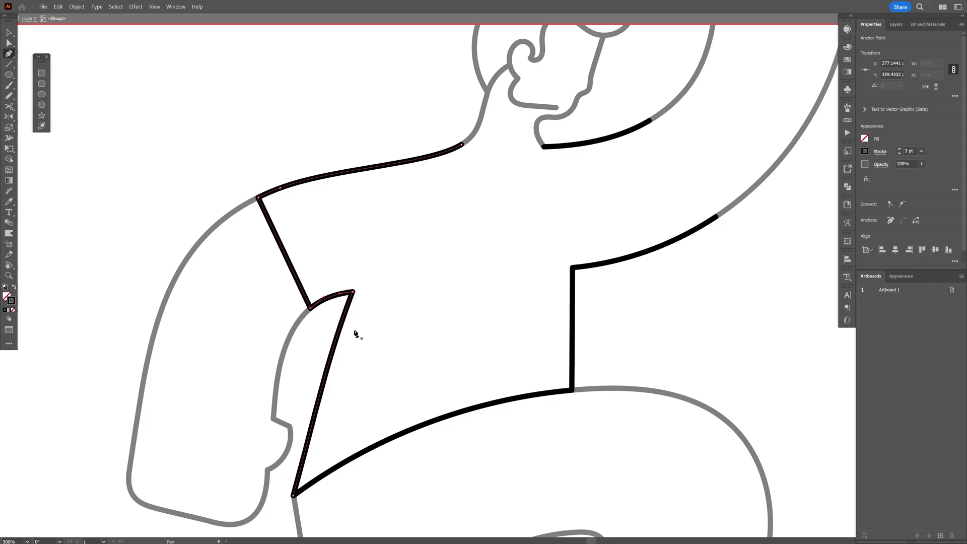
pyautogui.click(718, 218)
pyautogui.click(650, 120)
# Step: Draw a downward-curving neckline between the shirt's two open neck endpoints, adjusting the direction handle for a smooth scoop
pyautogui.click(462, 145)
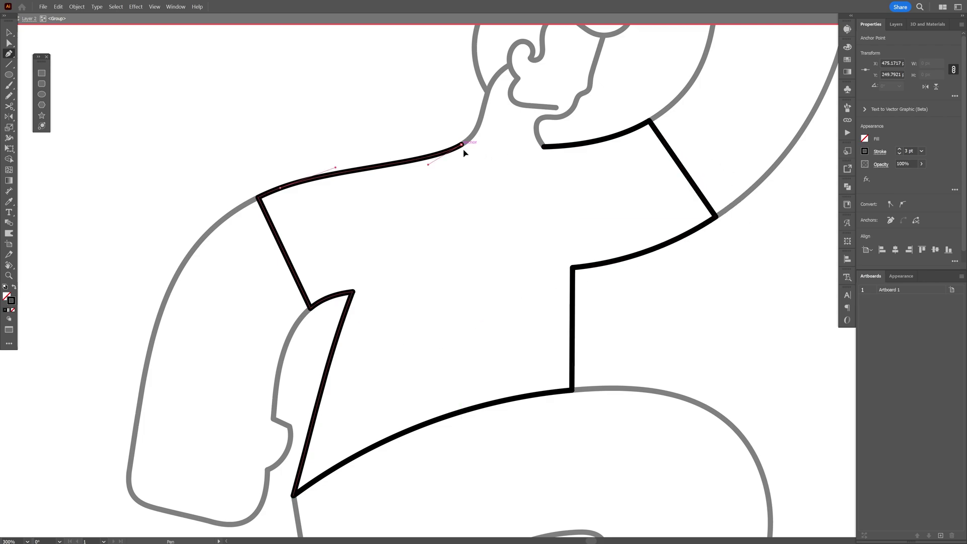
pyautogui.moveTo(464, 149); pyautogui.dragTo(471, 172)
pyautogui.hotkey('ctrl', 'z')
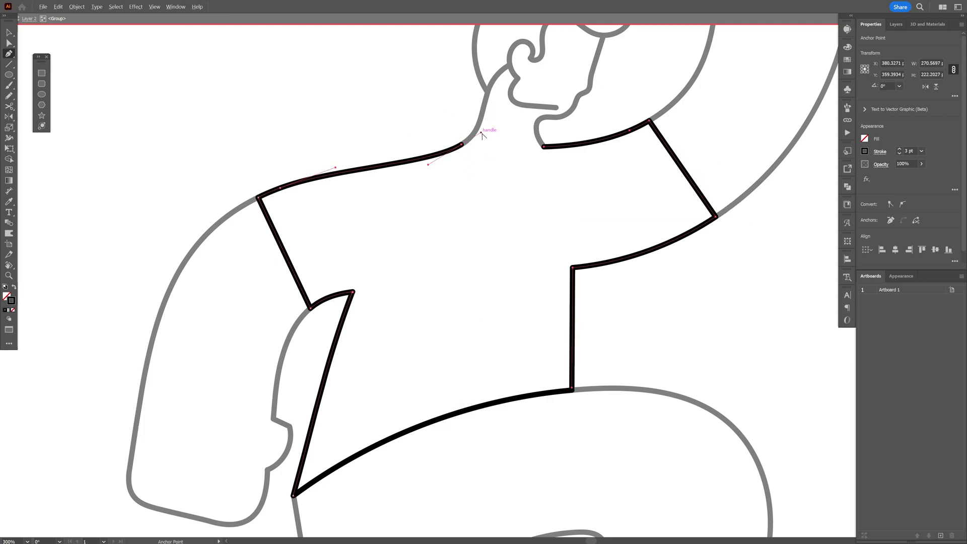
pyautogui.moveTo(481, 133); pyautogui.dragTo(476, 167)
pyautogui.moveTo(544, 147); pyautogui.dragTo(509, 179)
pyautogui.click(462, 145)
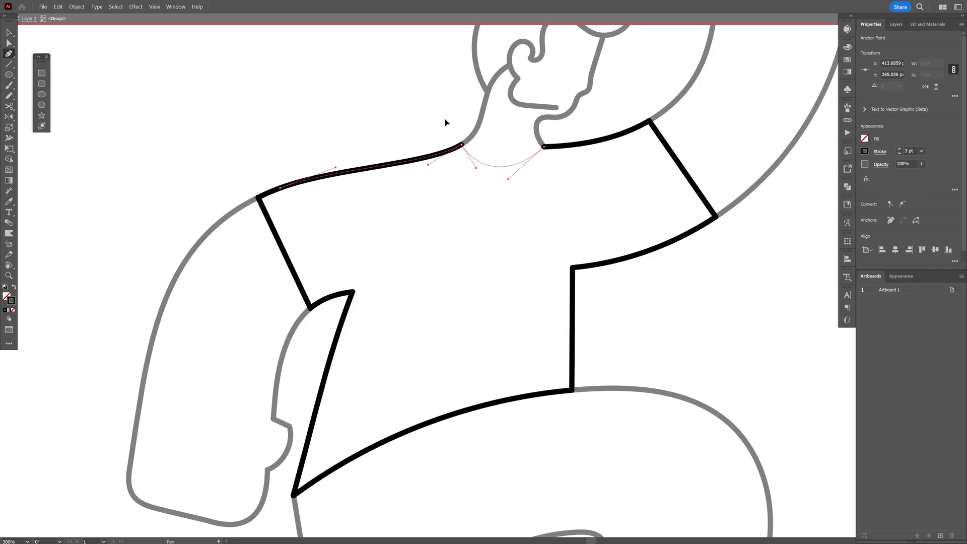
pyautogui.moveTo(445, 120); pyautogui.dragTo(435, 117)
# Step: Join the open endpoints at the shirt's lower corner, where the side edge meets the waist curve, and leave isolation
pyautogui.press('a')
pyautogui.moveTo(435, 441); pyautogui.dragTo(475, 311)
pyautogui.scroll(1, 423, 336)
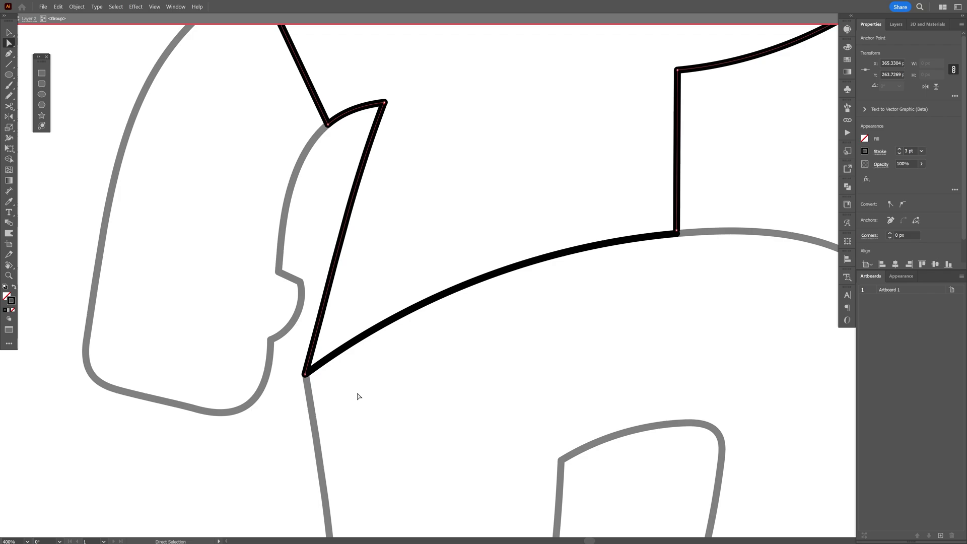
pyautogui.moveTo(358, 393); pyautogui.dragTo(296, 367)
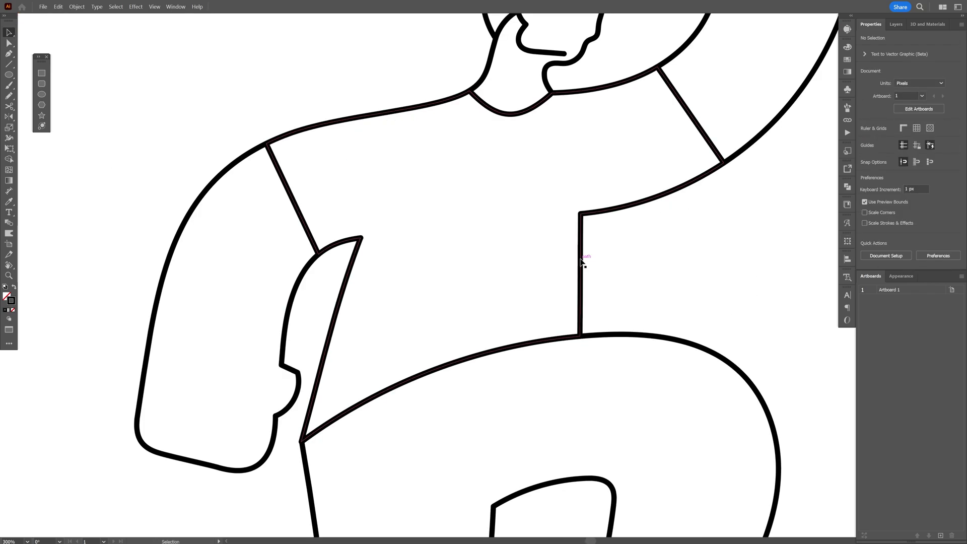
# Step: Test the closed shirt shape by moving it, undo the move, and swap its black stroke to a solid fill
pyautogui.moveTo(580, 261); pyautogui.dragTo(569, 230)
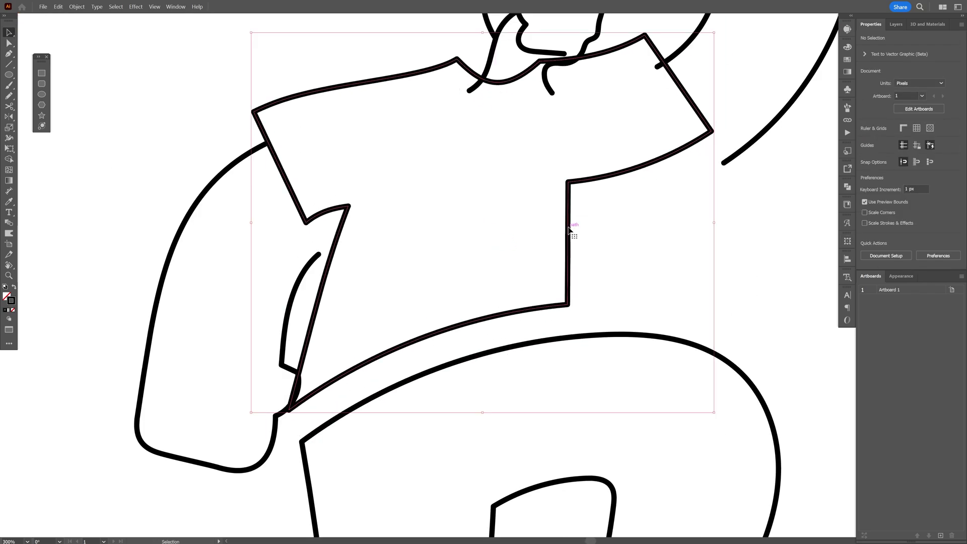
pyautogui.hotkey('ctrl', 'z')
pyautogui.hotkey('shift', 'x')
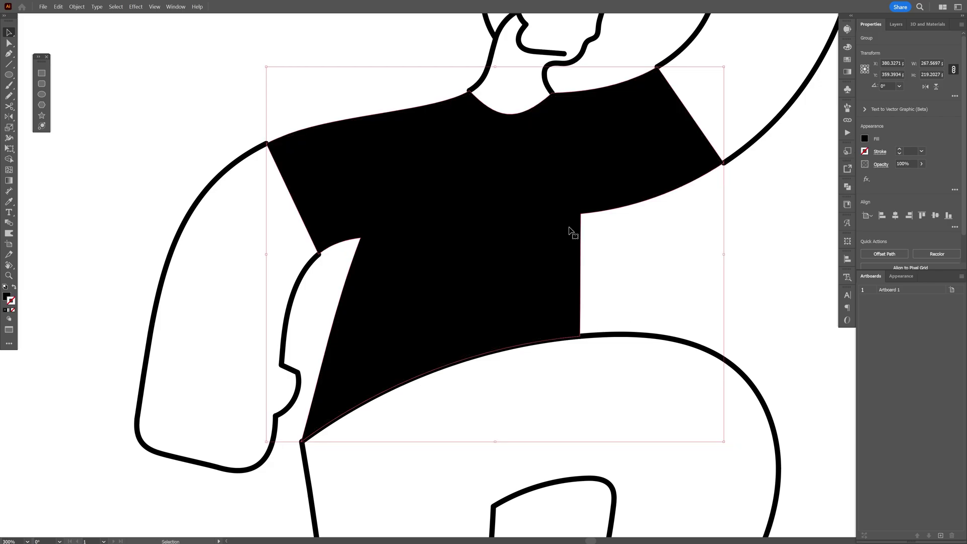
# Step: Group the lowered arm's outline segments, scale the arm down slightly toward the shoulder to about 109 by 194 px, and deselect it
pyautogui.scroll(-2, 358, 253)
pyautogui.click(534, 249)
pyautogui.scroll(3, 285, 241)
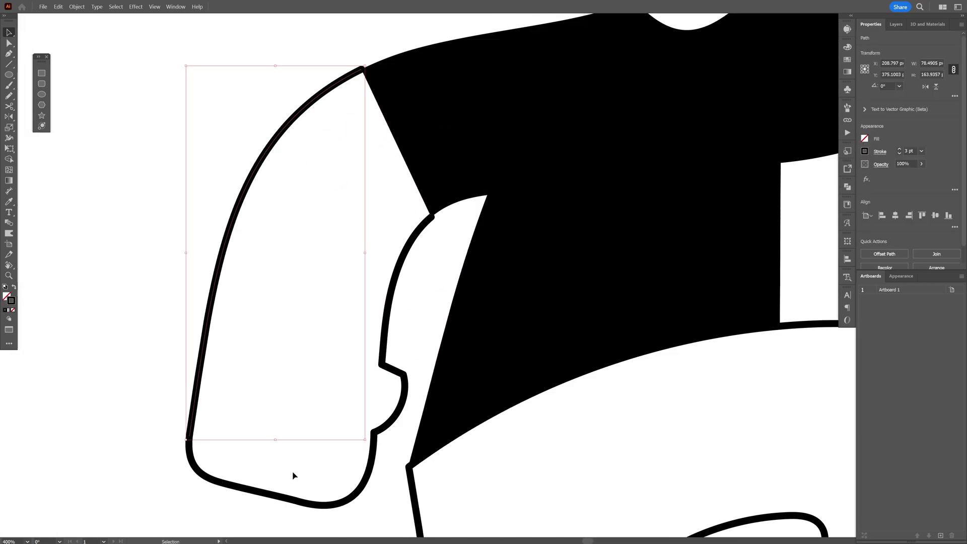
pyautogui.moveTo(384, 503); pyautogui.dragTo(157, 278)
pyautogui.moveTo(185, 509); pyautogui.dragTo(202, 495)
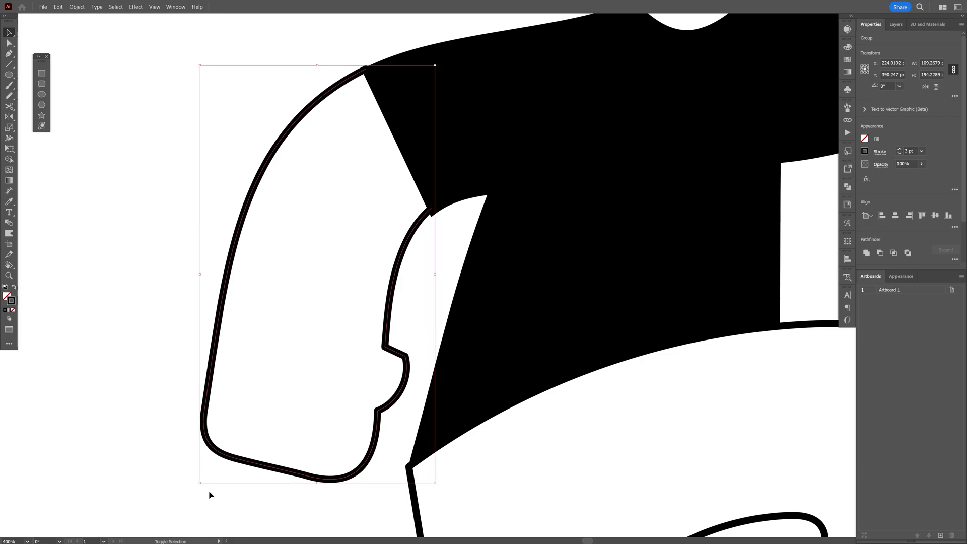
pyautogui.hotkey('ctrl', 'shift', 'a')
pyautogui.hotkey('ctrl', '0')
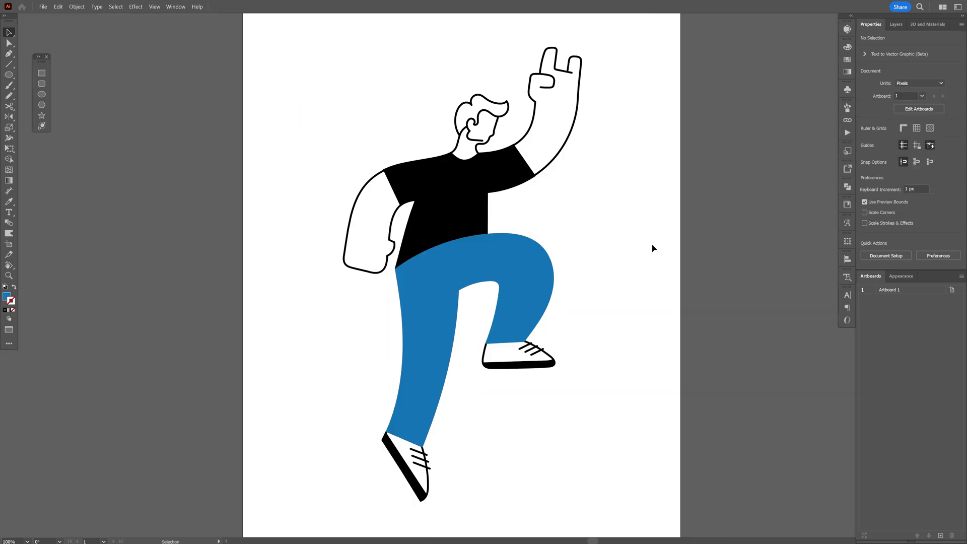